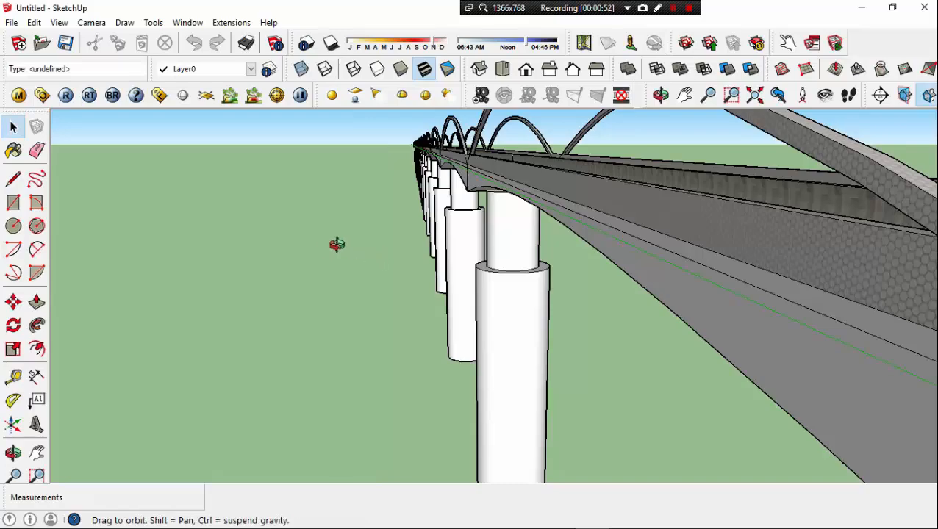
- Draw a vertical line 106' straight down from the midpoint of the road slab's lower edge at the near bridge end
middle_click_drag(367, 248, 382, 257)
scroll(362, 242, "up", 4)
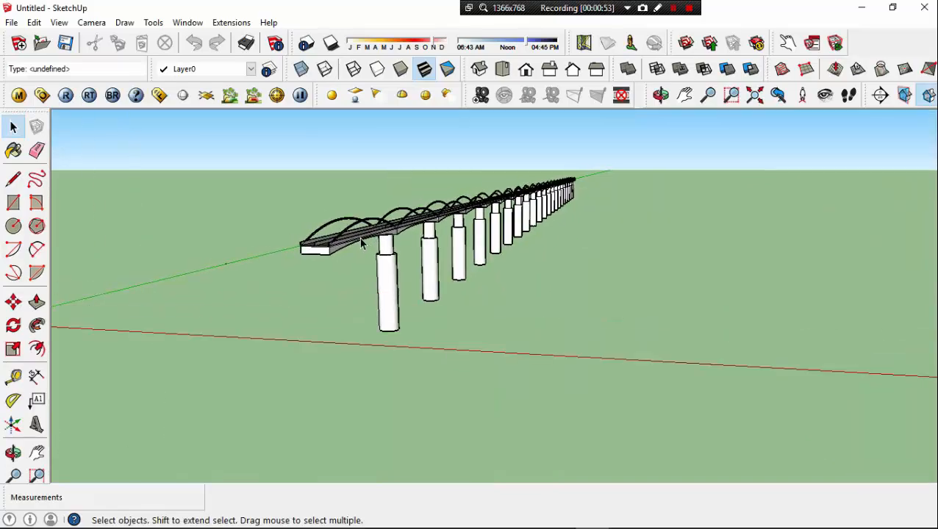
middle_click_drag(308, 251, 371, 242)
scroll(390, 231, "up", 5)
scroll(388, 226, "down", 6)
scroll(370, 241, "up", 6)
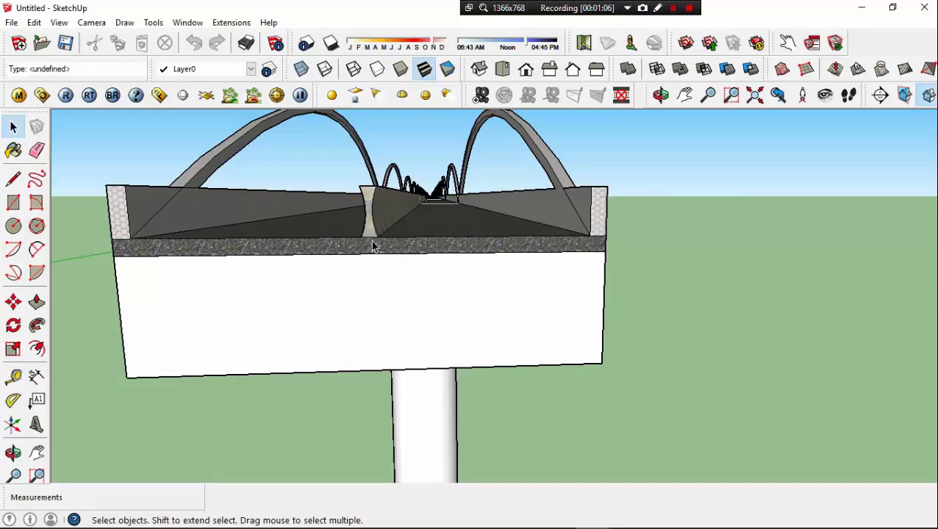
key("l")
scroll(372, 246, "up", 1)
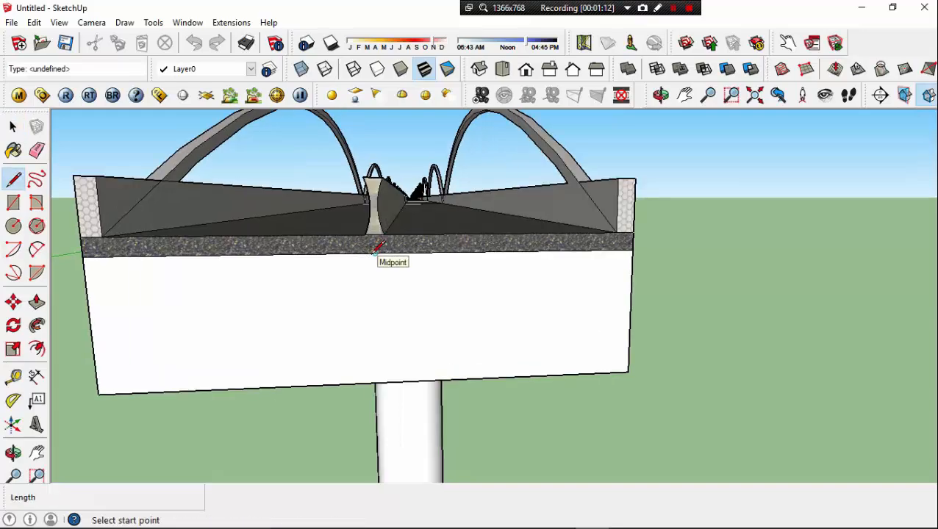
left_click(375, 253)
scroll(385, 377, "down", 3)
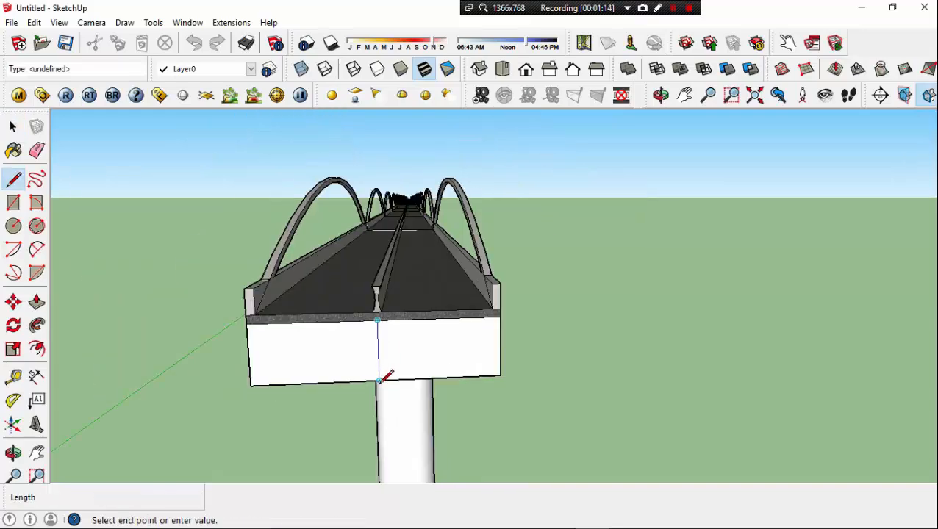
middle_click_drag(385, 393, 389, 335)
scroll(378, 366, "down", 4)
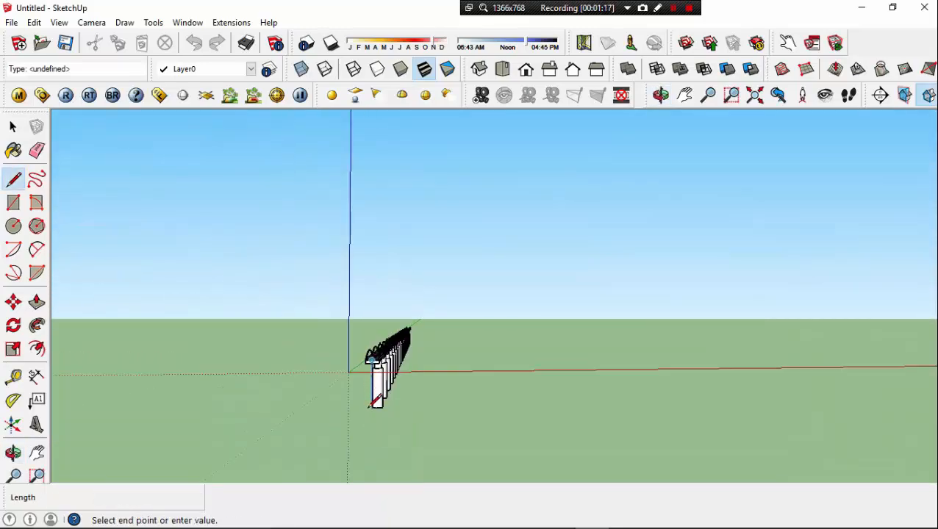
scroll(372, 408, "up", 4)
scroll(383, 407, "down", 3)
middle_click_drag(383, 406, 337, 402)
scroll(306, 397, "down", 3)
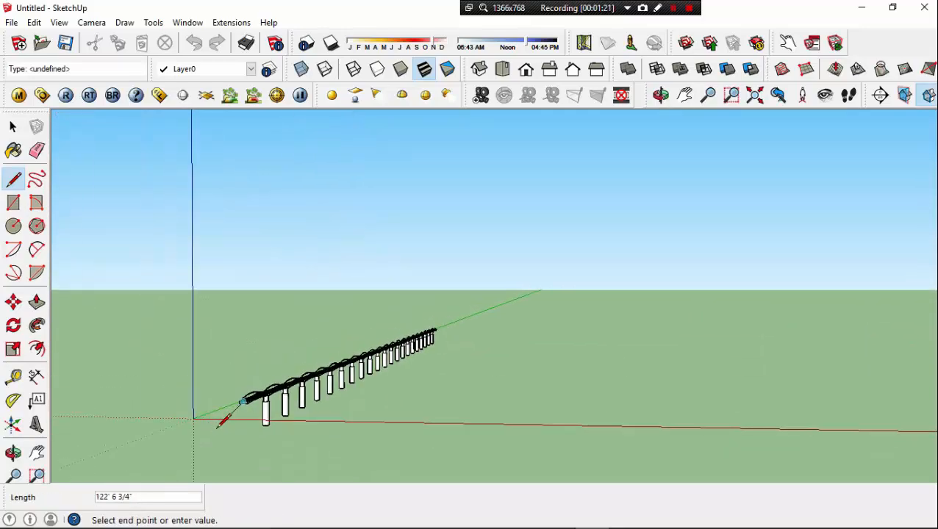
scroll(219, 424, "up", 2)
middle_click_drag(232, 410, 344, 386)
scroll(383, 365, "up", 4)
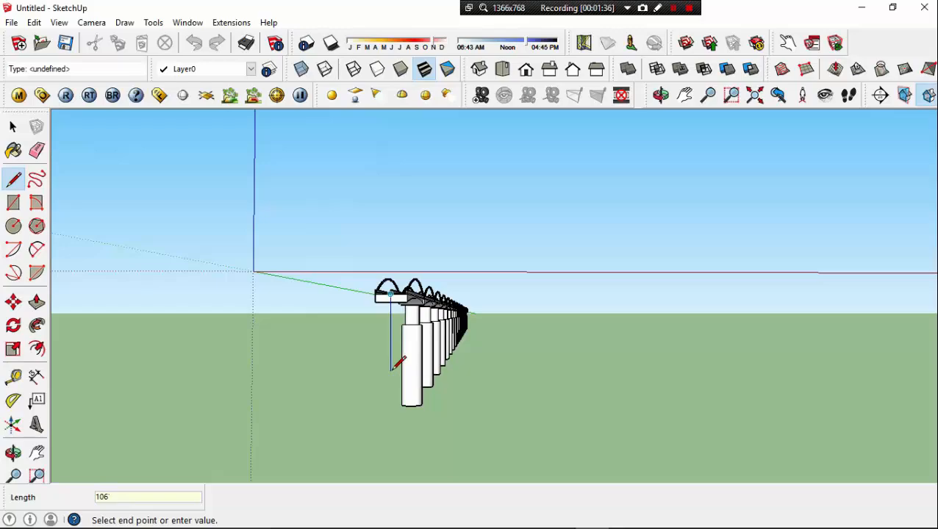
key("Return")
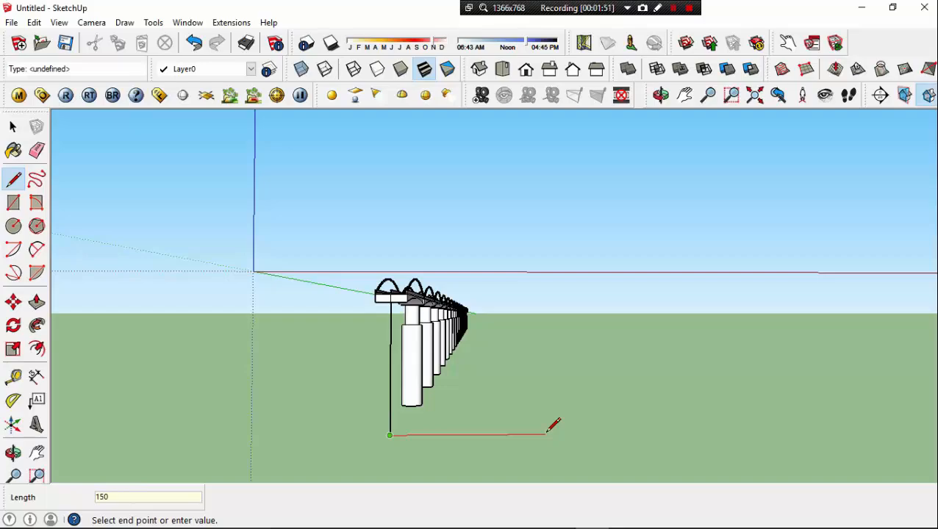
- Draw a 150' base line along the red axis from the vertical line's foot, and close the sloped half-profile at the road slab's near corner
left_click(588, 434)
scroll(409, 296, "up", 6)
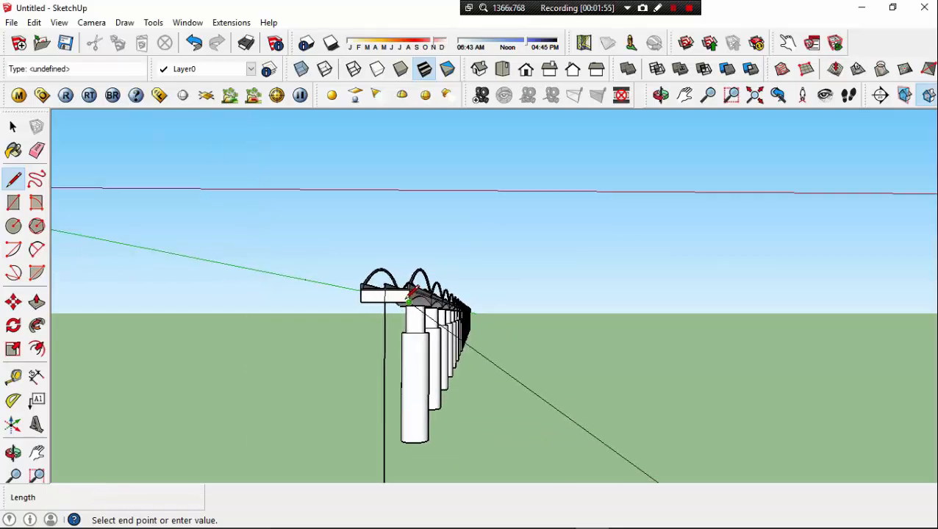
scroll(413, 284, "up", 5)
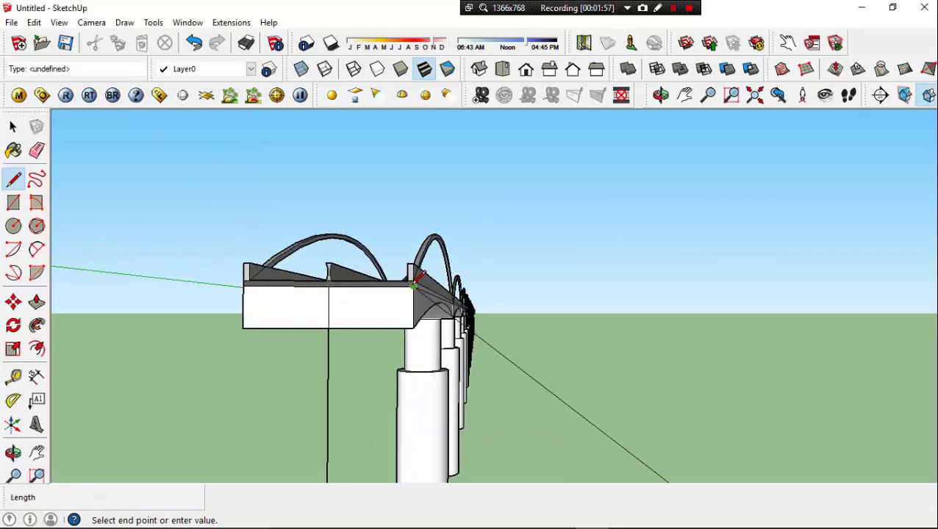
left_click(415, 278)
scroll(411, 287, "down", 8)
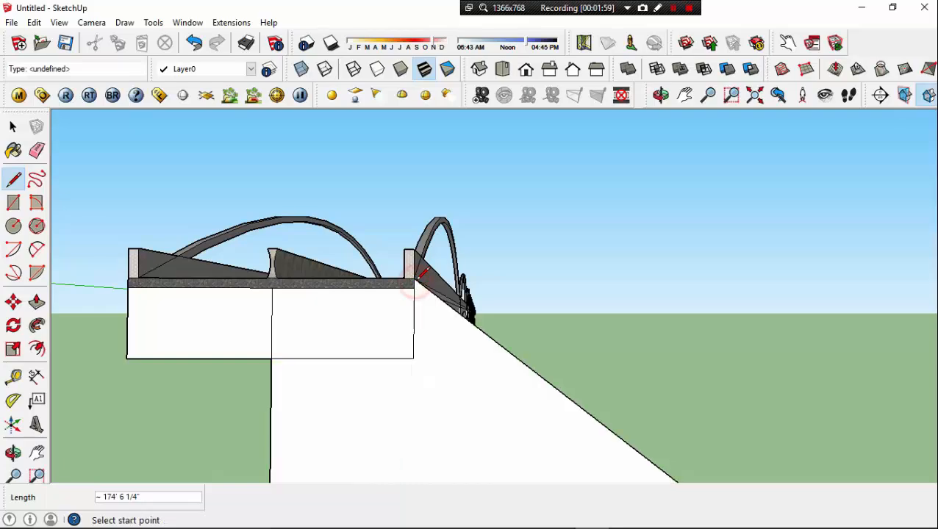
scroll(362, 351, "down", 4)
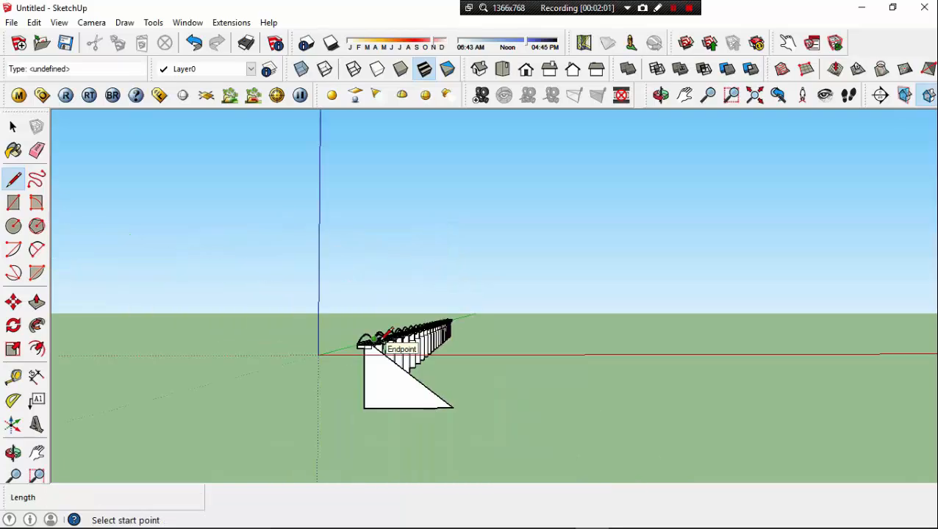
- Draw the opposite base line from the vertical line's foot and connect its end to the slab's other corner, completing the embankment profile
scroll(356, 363, "up", 4)
middle_click_drag(355, 365, 387, 356)
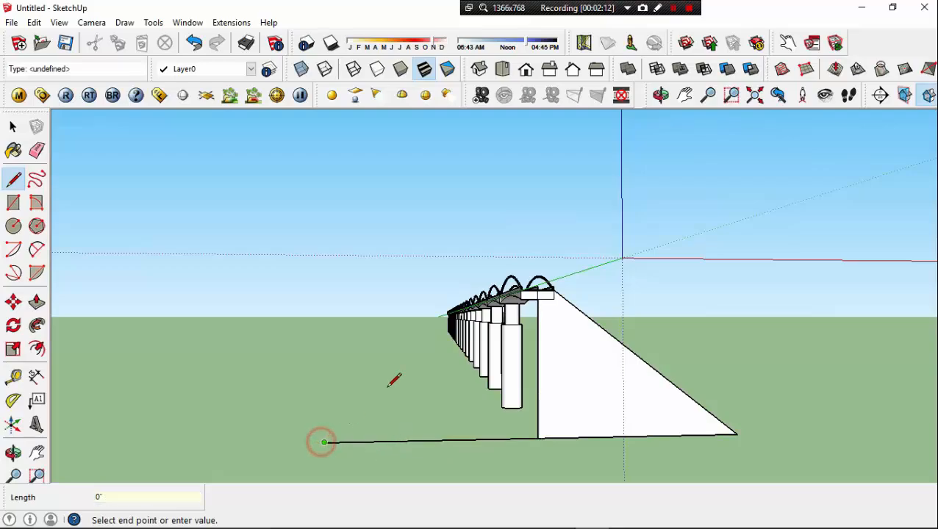
scroll(526, 280, "up", 3)
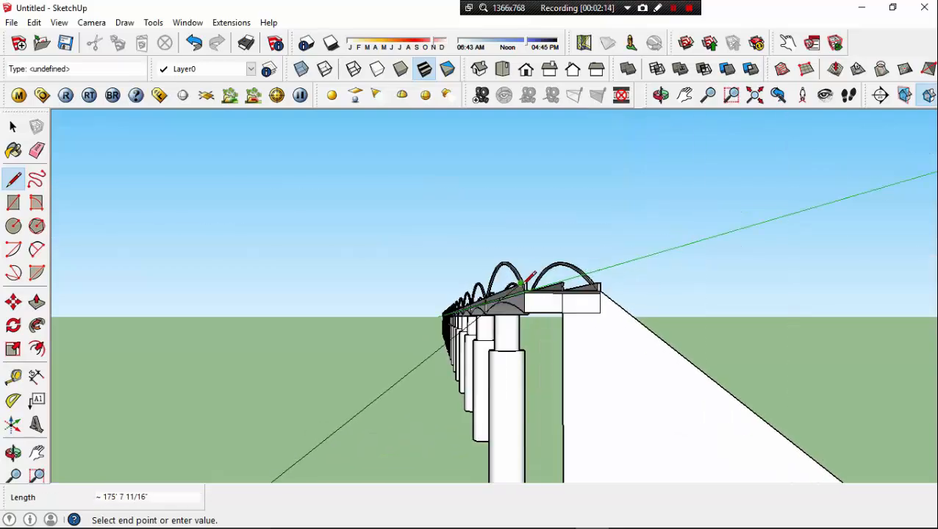
scroll(524, 282, "up", 5)
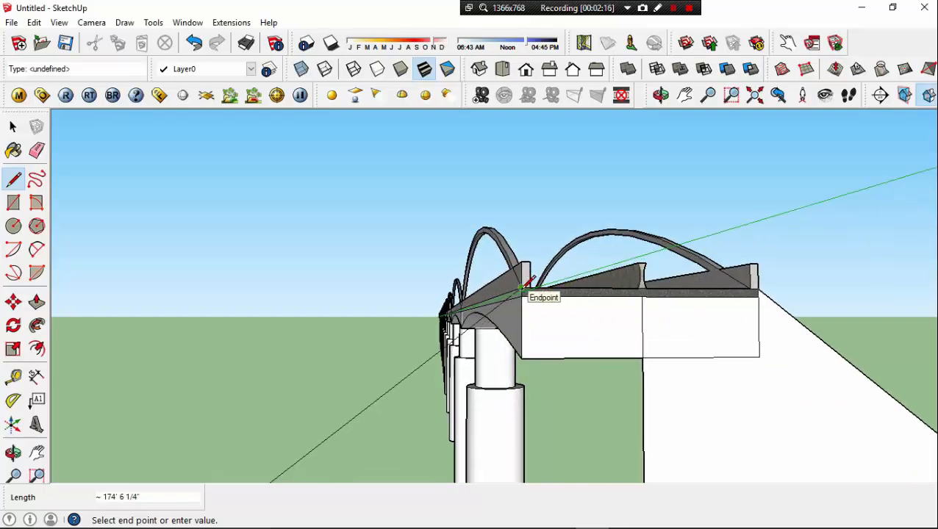
left_click(526, 285)
scroll(525, 288, "down", 5)
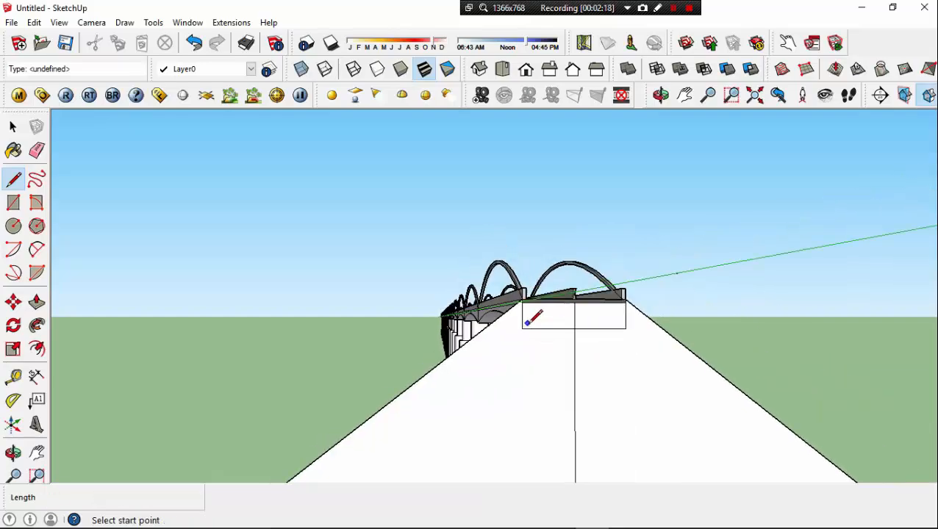
- Erase the vertical centre line below and within the deck's end face so the embankment profile is no longer split
middle_click_drag(532, 332, 494, 356)
key("space")
key("e")
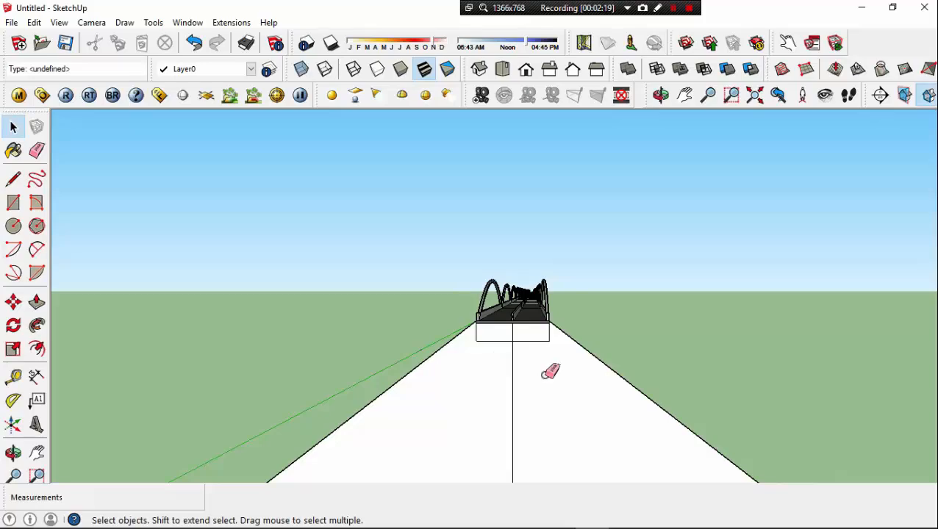
left_click(513, 361)
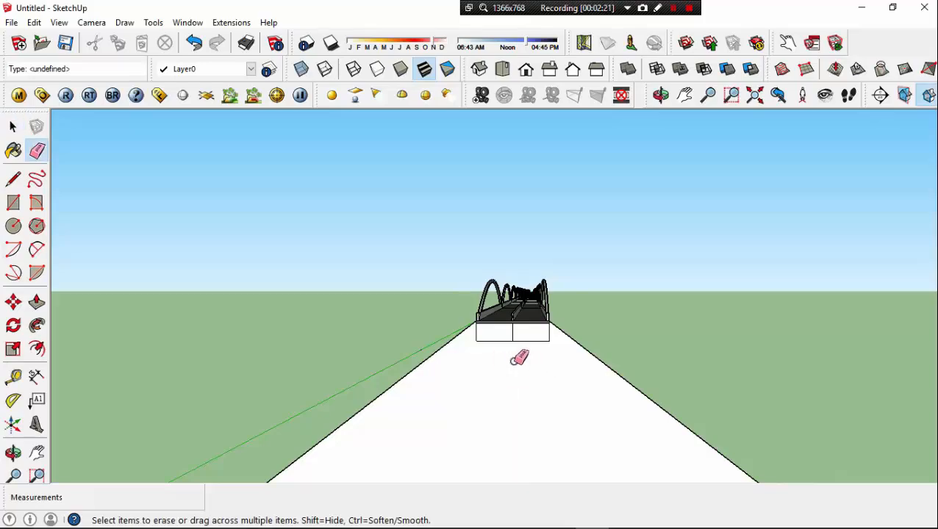
scroll(521, 349, "down", 2)
scroll(517, 342, "up", 4)
scroll(519, 337, "up", 1)
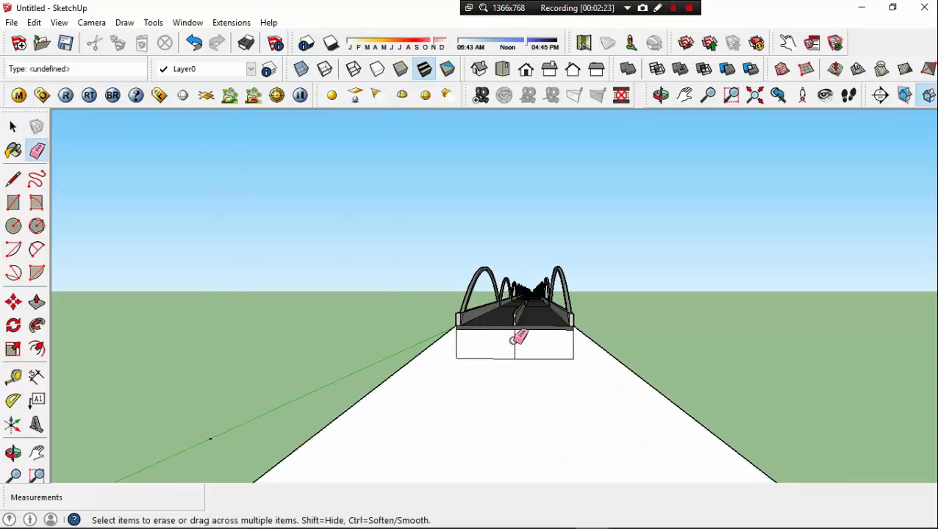
scroll(519, 337, "down", 3)
scroll(521, 337, "up", 2)
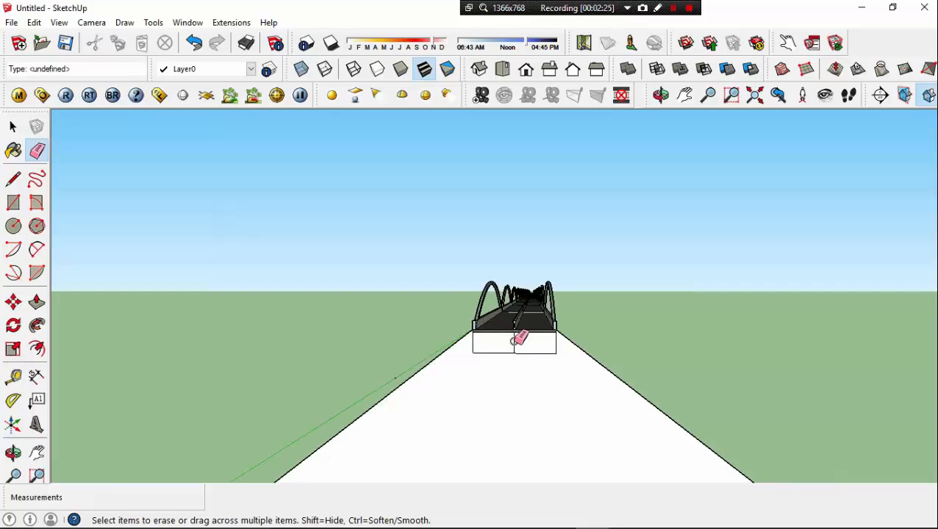
left_click(514, 341)
- Push/Pull the embankment profile 500' outward from the bridge end
scroll(514, 341, "down", 3)
mouse_move(513, 374)
middle_mouse_down()
mouse_move(486, 403)
mouse_move(494, 376)
middle_mouse_up()
scroll(494, 369, "down", 4)
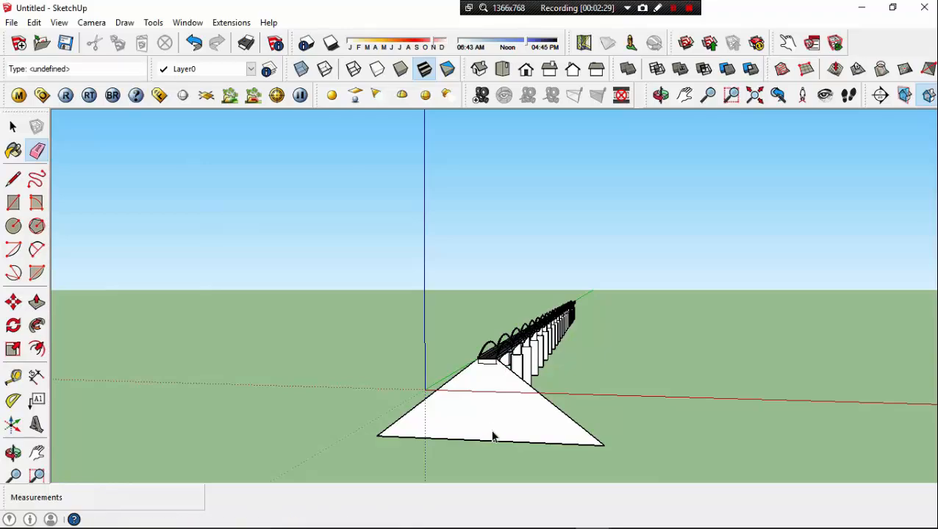
key("space")
scroll(494, 432, "up", 2)
middle_click_drag(494, 429, 455, 422)
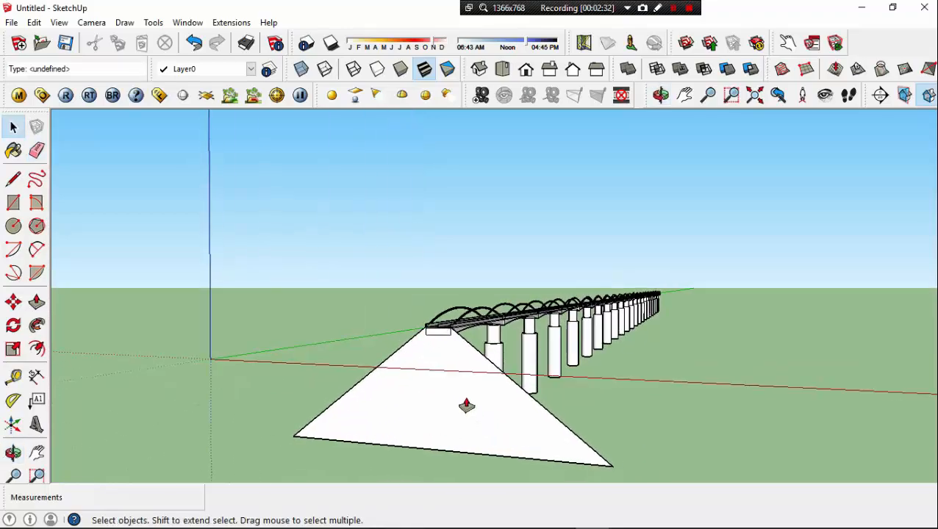
key("p")
left_click_drag(443, 399, 369, 448)
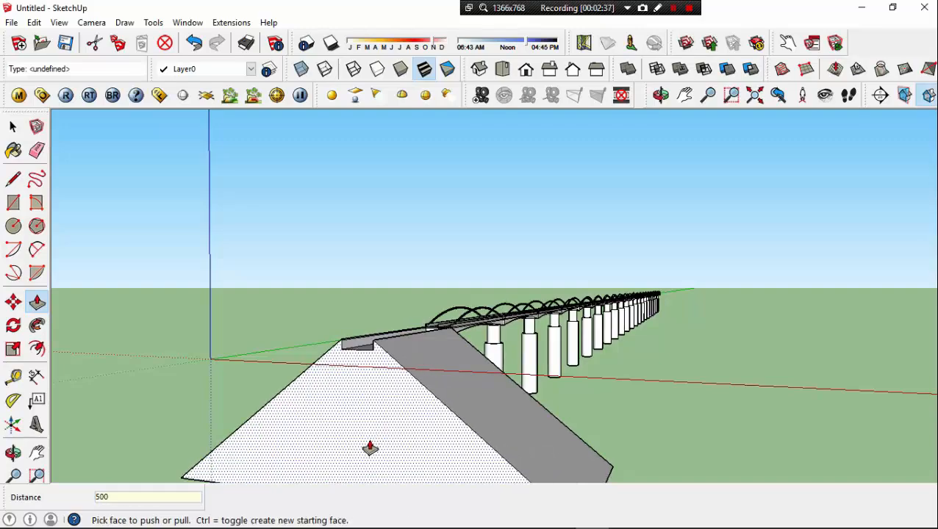
key("Return")
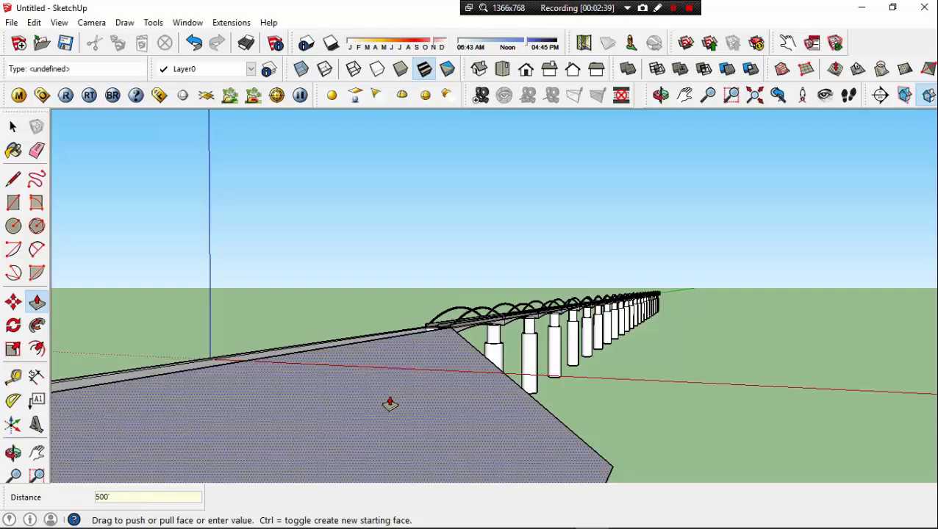
- Erase the edge between the central divider's end face and the road slab's end face to merge them into one profile
scroll(396, 397, "down", 3)
middle_click_drag(400, 394, 485, 397)
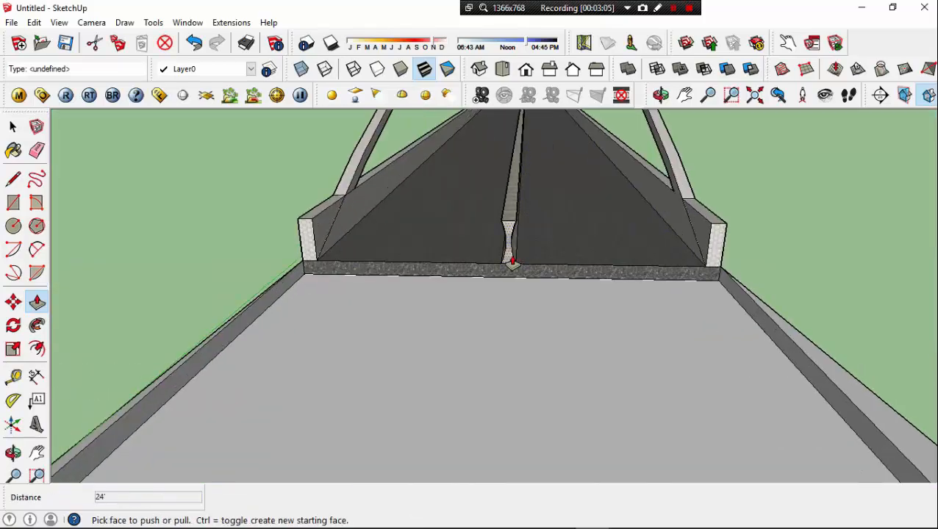
scroll(504, 272, "up", 3)
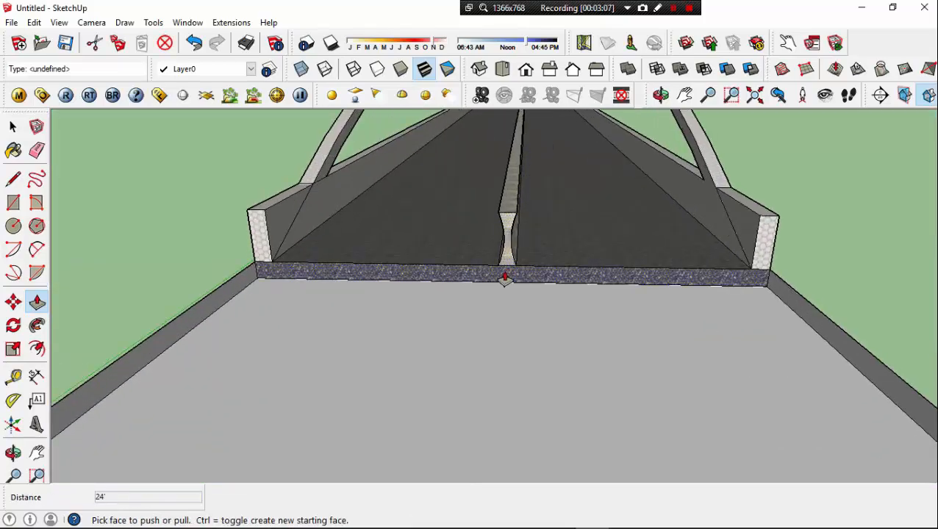
key("space")
key("e")
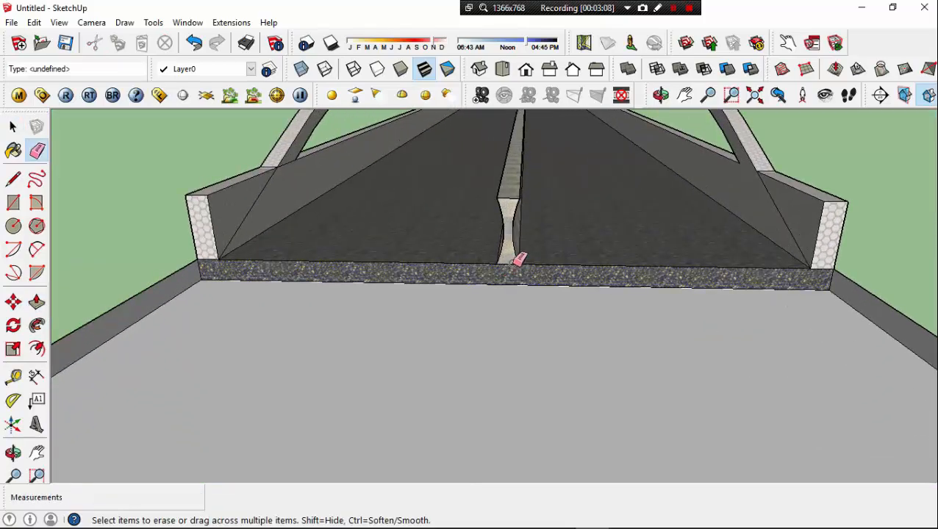
left_click(512, 263)
scroll(516, 268, "down", 3)
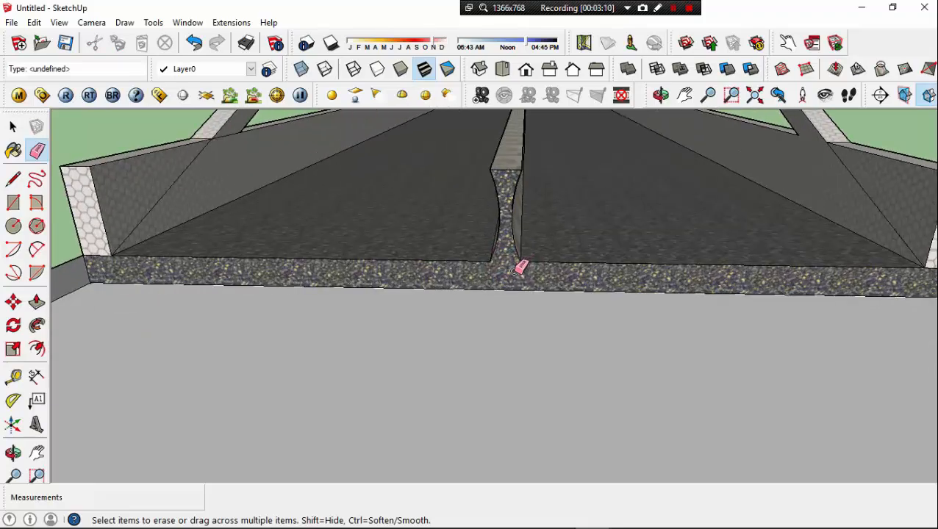
- Push/Pull the merged road slab and central divider profile 500' along the top of the embankment
middle_click_drag(516, 269, 474, 266)
scroll(511, 275, "down", 3)
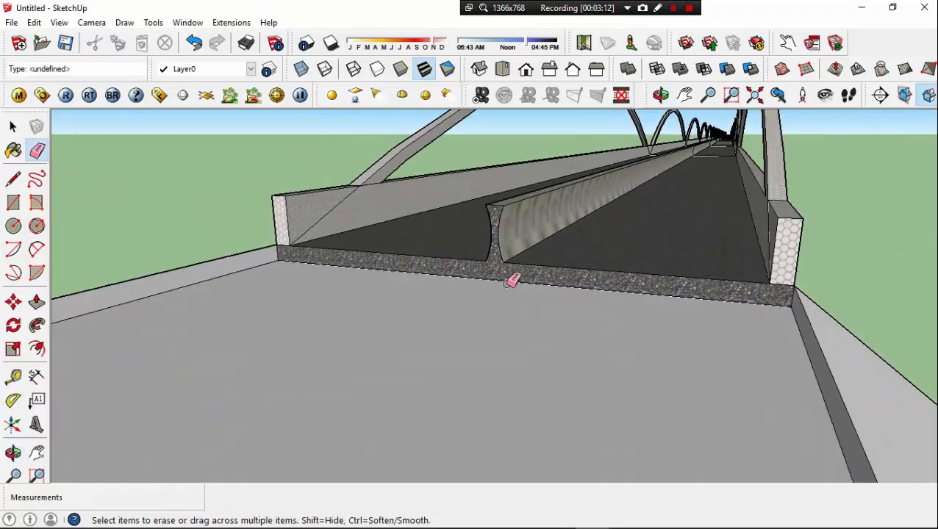
scroll(509, 283, "up", 4)
key("space")
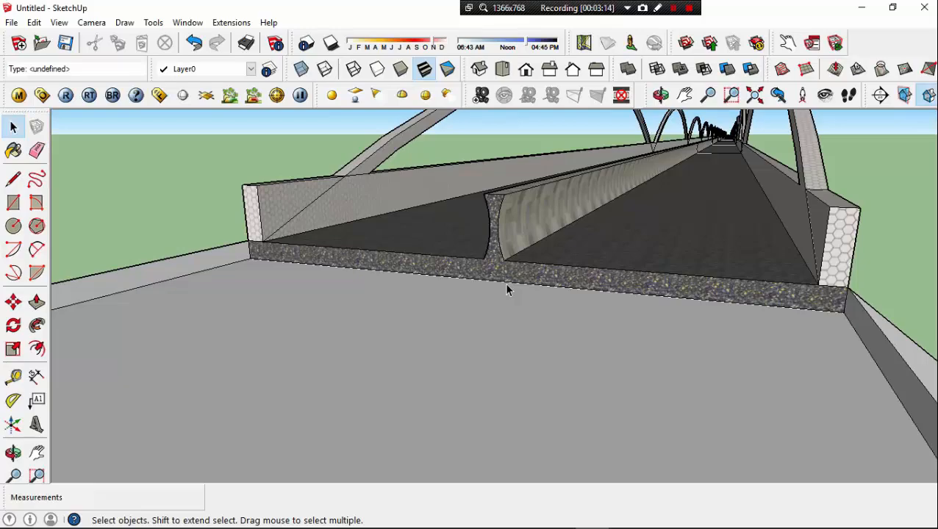
key("p")
left_click(515, 281)
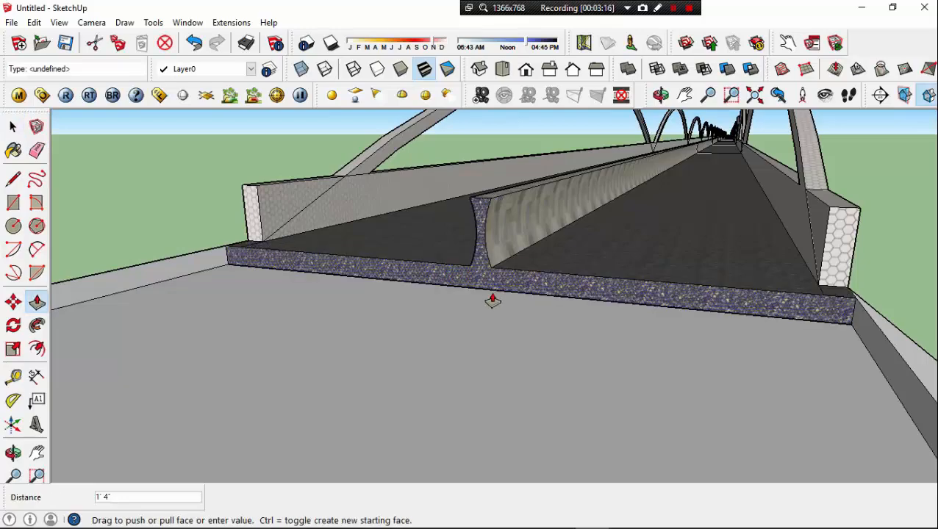
left_click(430, 358)
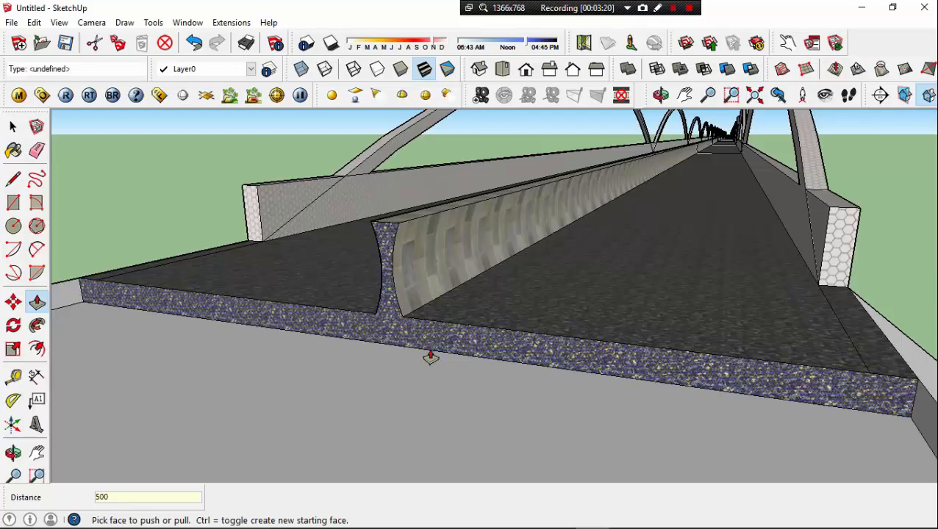
key("Return")
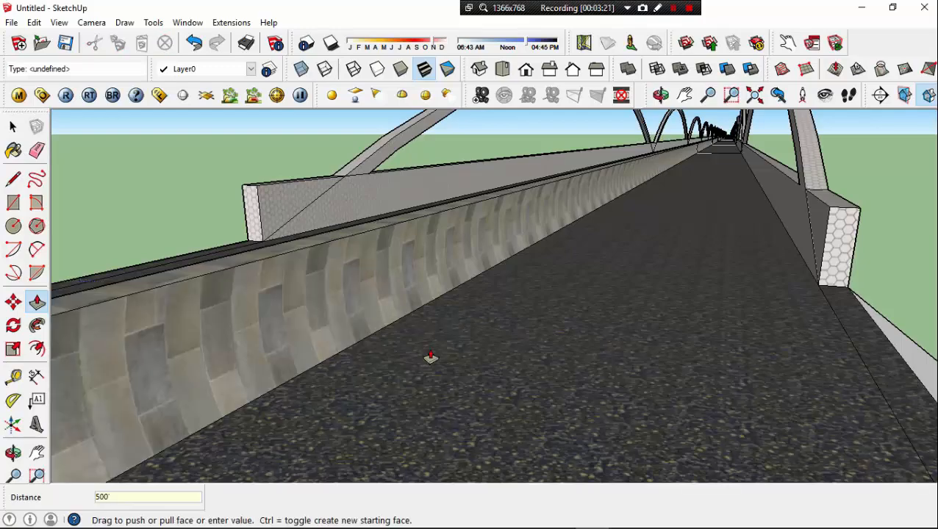
scroll(455, 303, "down", 3)
scroll(460, 300, "down", 8)
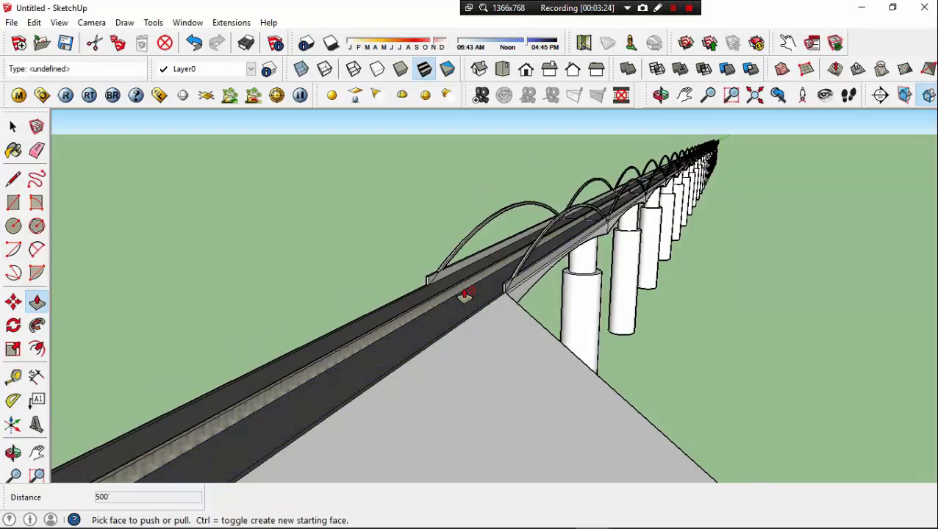
middle_click_drag(467, 286, 261, 365)
scroll(362, 349, "up", 3)
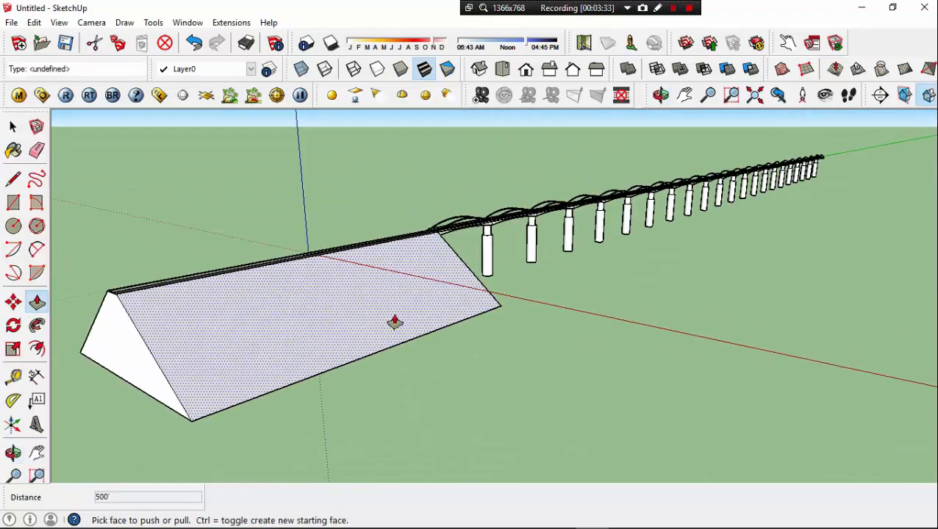
- Draw a line about 111' long, parallel to the red axis, outward from the midpoint of the embankment's sloped edge at its far end
middle_click_drag(395, 321, 365, 337)
key("space")
middle_click_drag(462, 353, 500, 343)
key("l")
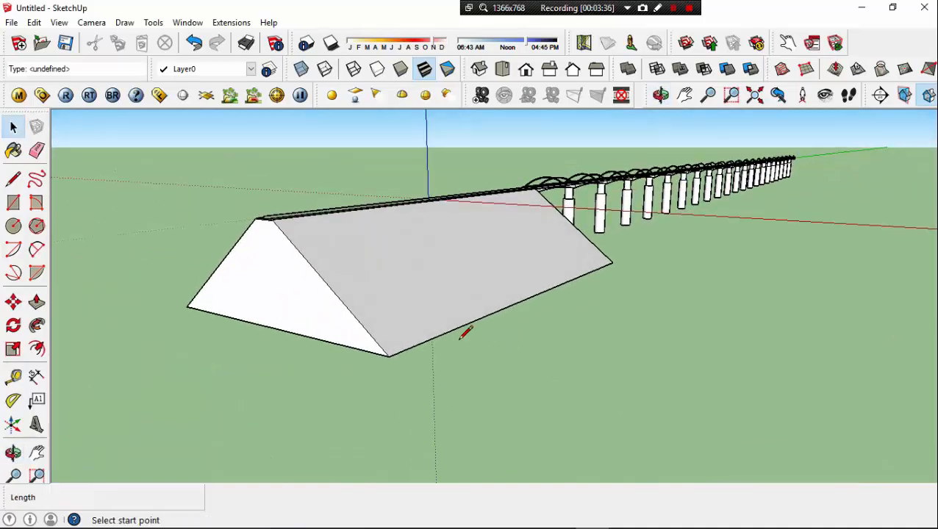
left_click(327, 285)
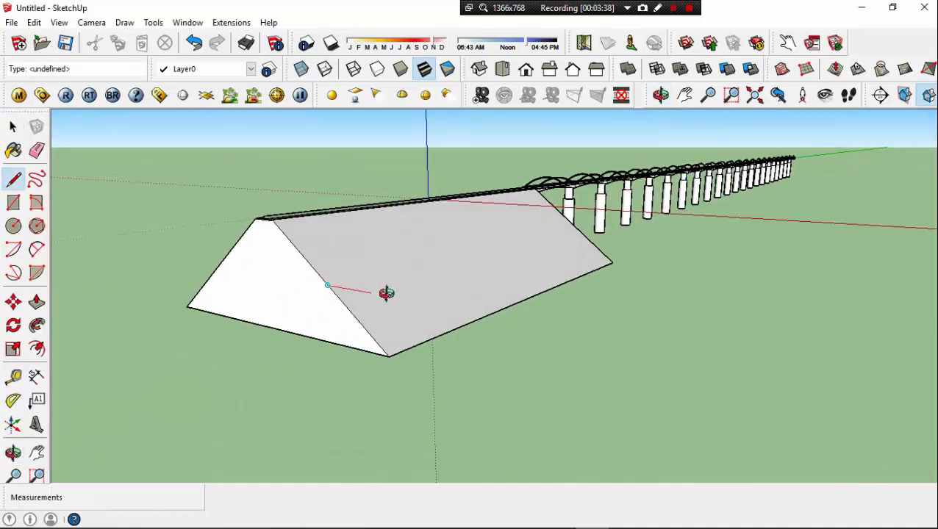
middle_click_drag(387, 293, 621, 266)
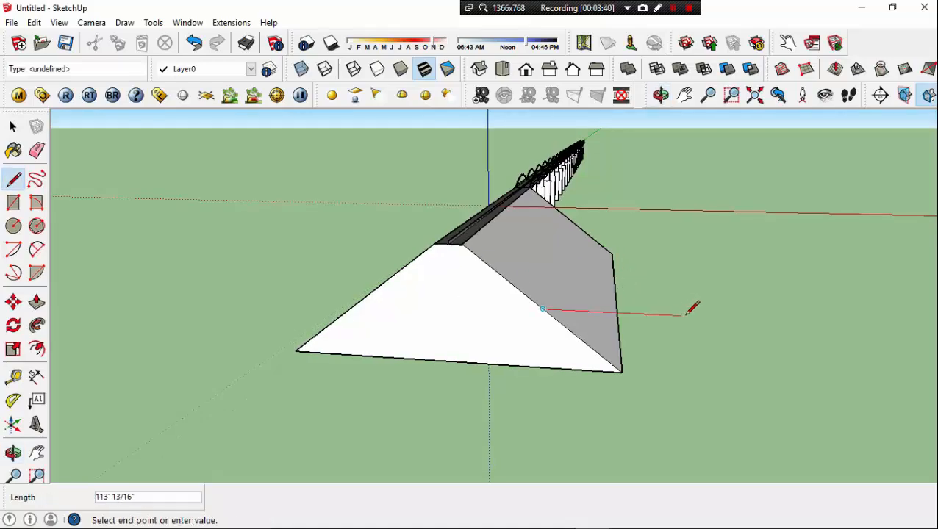
middle_click_drag(691, 314, 701, 293)
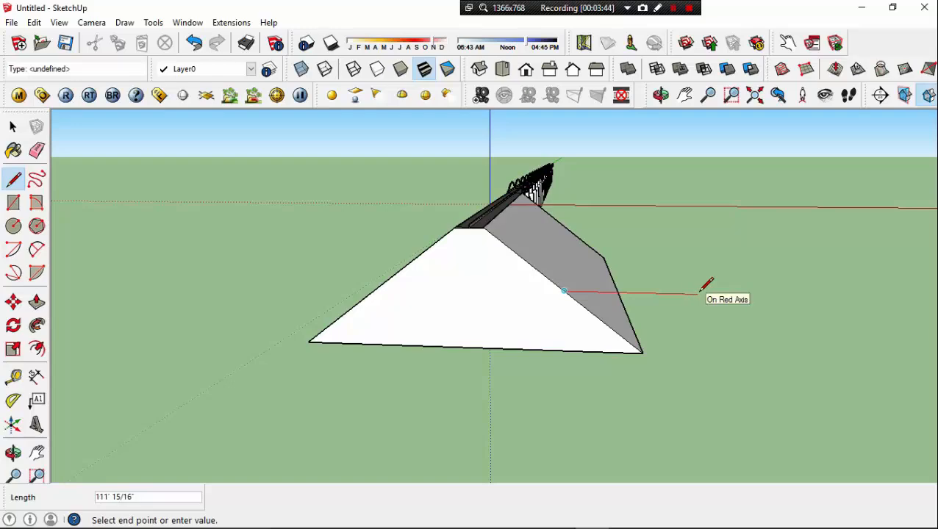
left_click(698, 294)
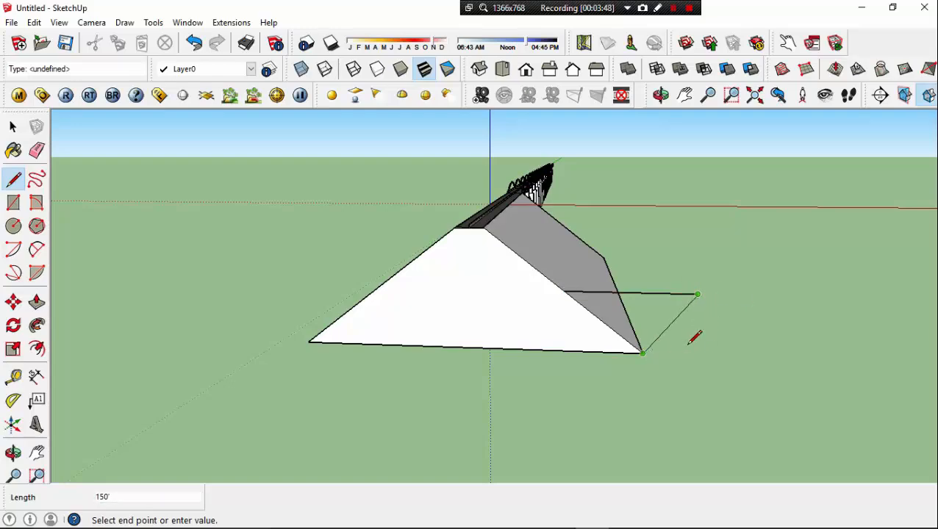
key("space")
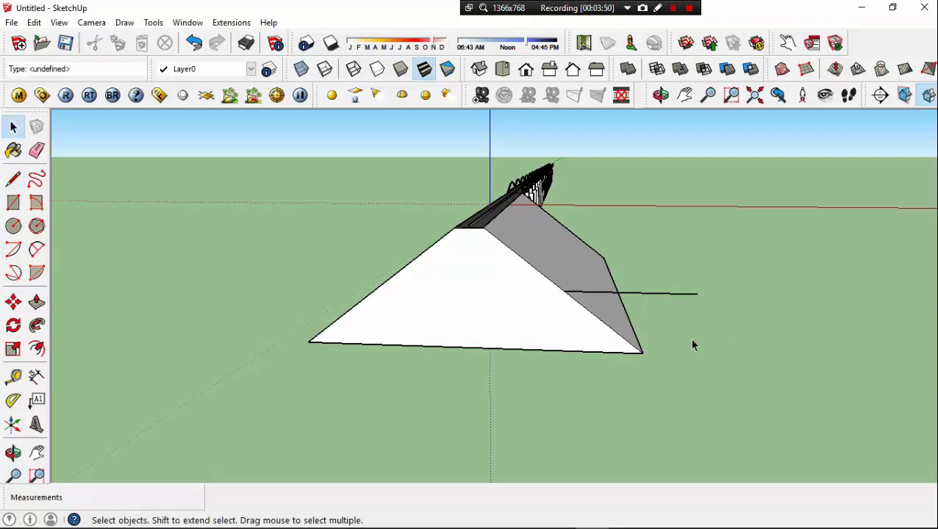
- Draw a base line outward from the embankment's bottom corner and close it up to the upper line's end to form a side profile
key("l")
left_click(642, 352)
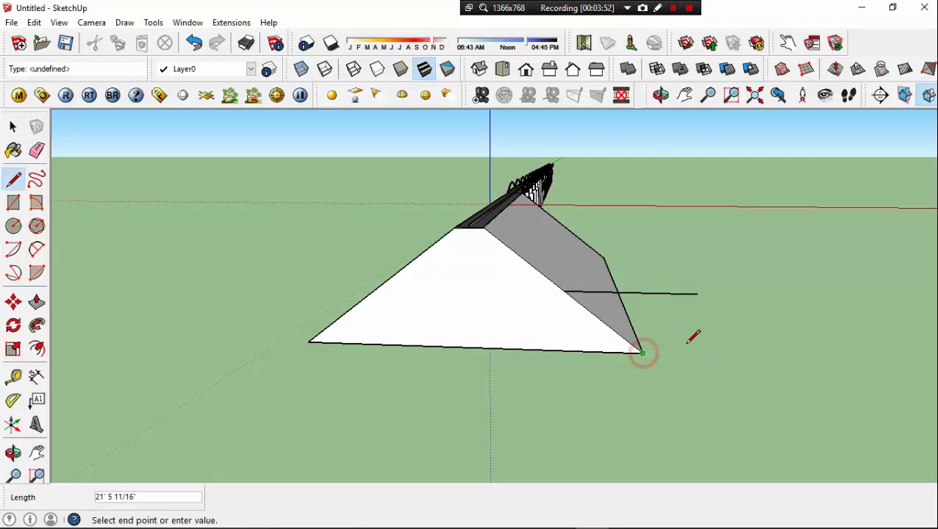
left_click(693, 355)
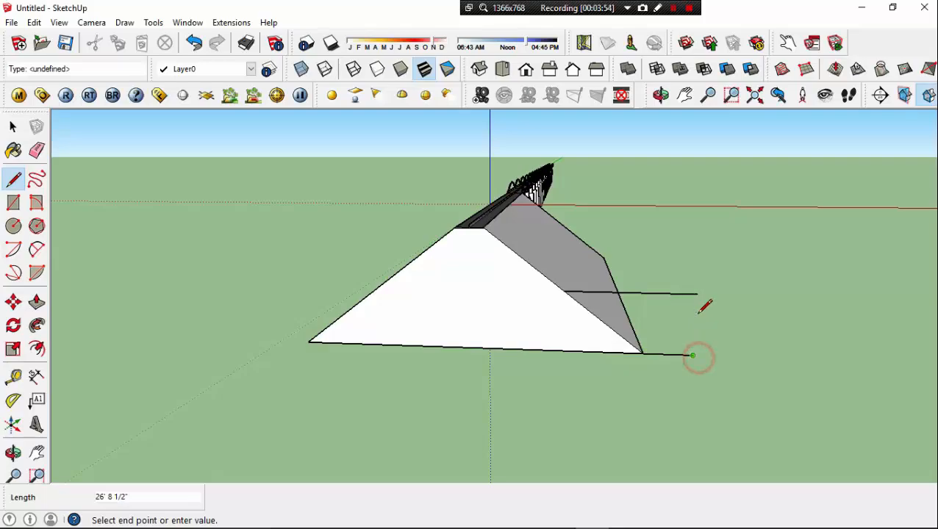
left_click(697, 294)
- Push/Pull the side profile 500' along the embankment to its bridge end
mouse_move(701, 292)
middle_mouse_down()
mouse_move(355, 341)
mouse_move(236, 368)
mouse_move(287, 372)
middle_mouse_up()
key("space")
key("p")
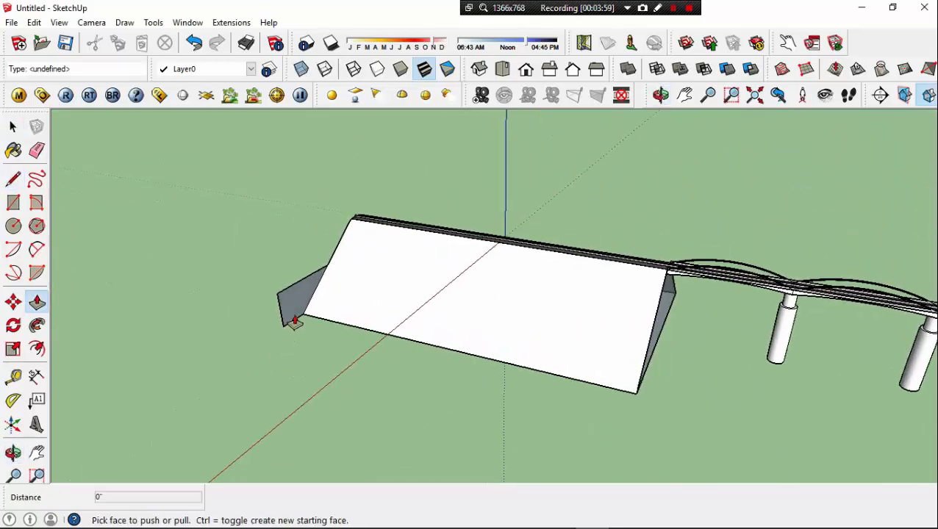
left_click(290, 305)
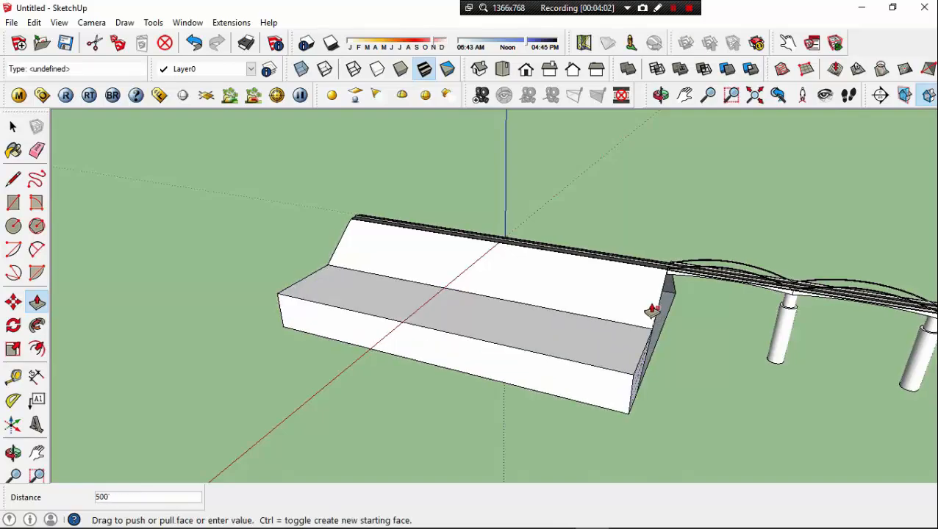
left_click(652, 311)
- Push/Pull the outer face of the side block 1000' outward, away from the embankment
middle_click_drag(590, 316, 458, 311)
scroll(450, 299, "down", 2)
key("space")
middle_click_drag(443, 417, 470, 393)
key("p")
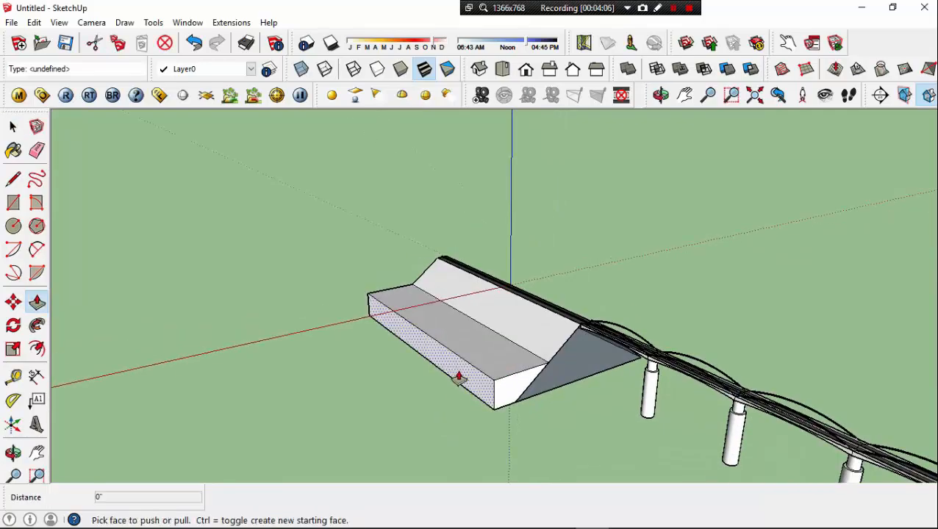
left_click(457, 376)
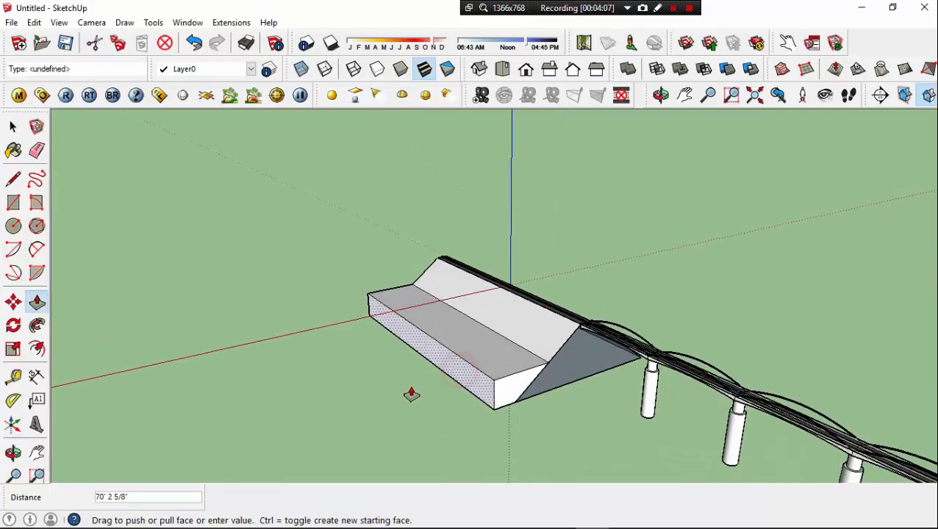
left_click(224, 437)
scroll(220, 439, "down", 5)
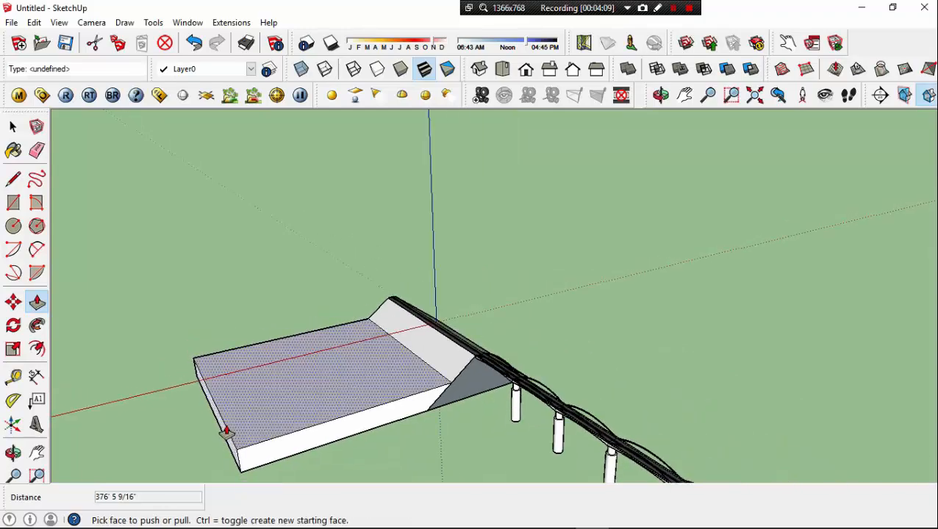
scroll(217, 441, "up", 1)
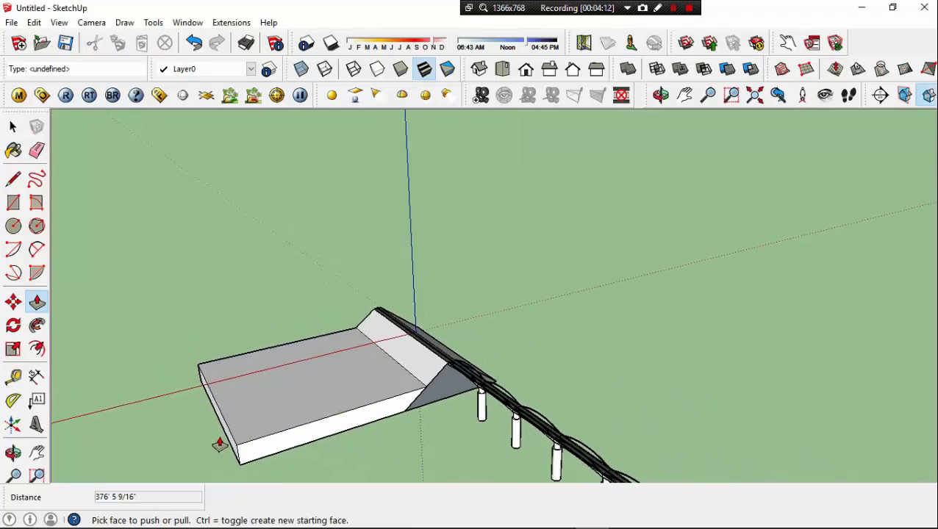
type("1000")
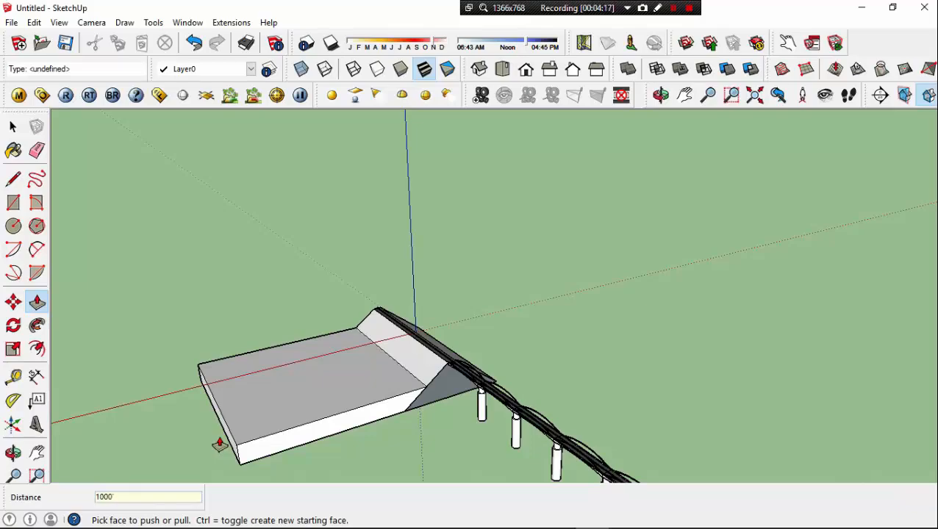
key("Return")
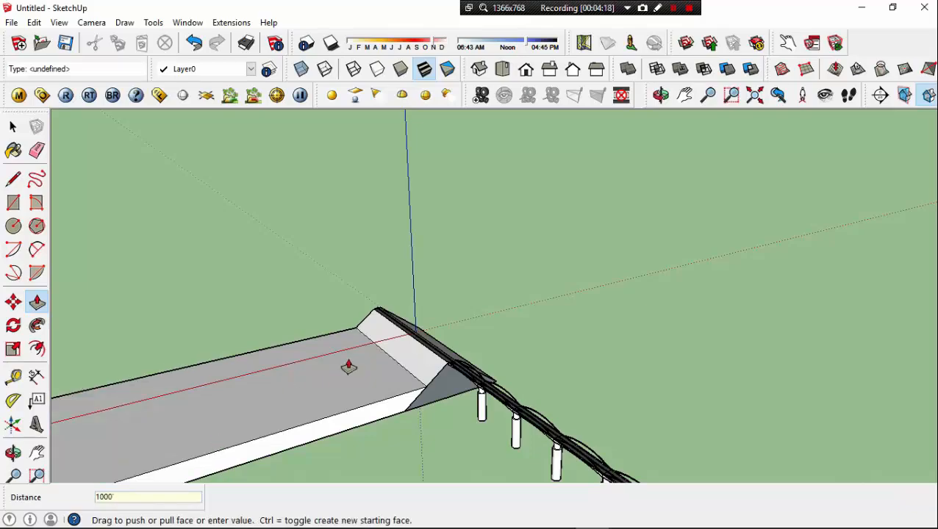
- Draw a line about 208' long, parallel to the red axis, from the opposite slope's mid-edge at the embankment's bridge end
middle_click_drag(348, 367, 551, 393)
key("space")
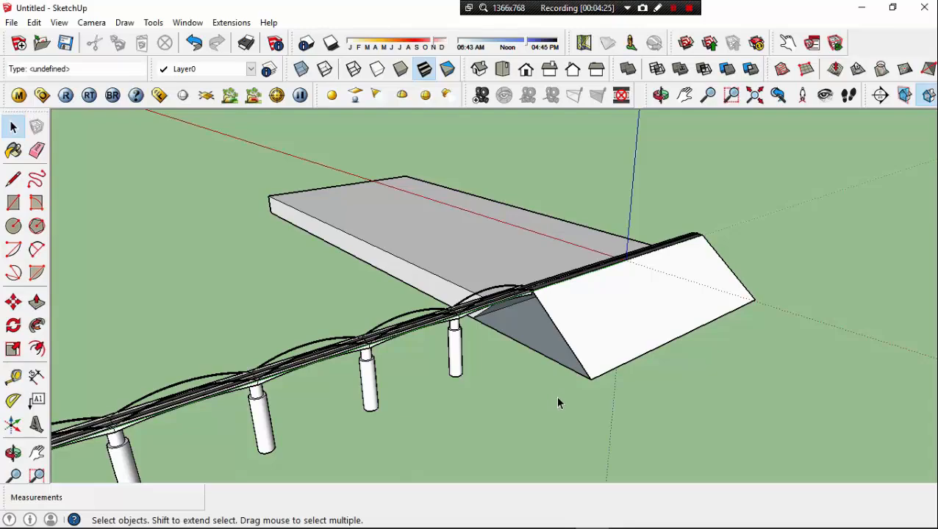
key("l")
mouse_move(582, 341)
middle_mouse_down()
mouse_move(703, 281)
mouse_move(514, 350)
middle_mouse_up()
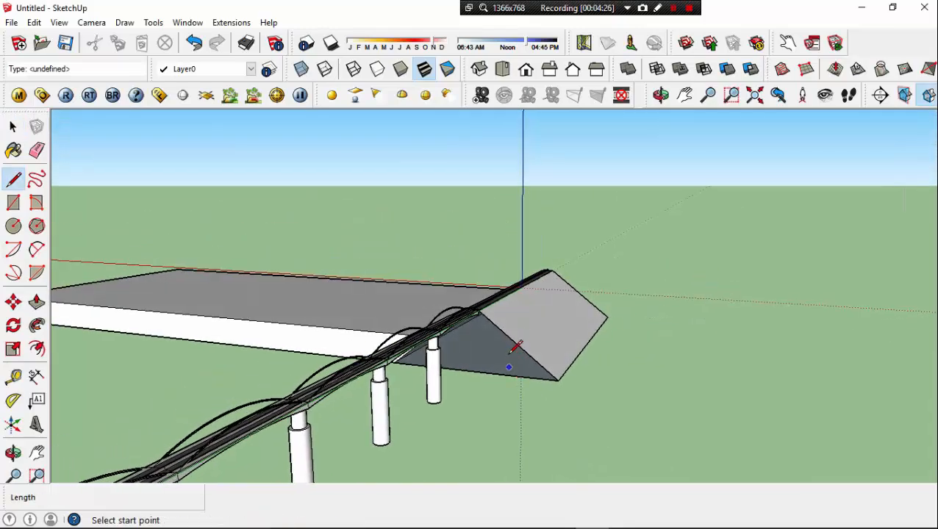
left_click(517, 344)
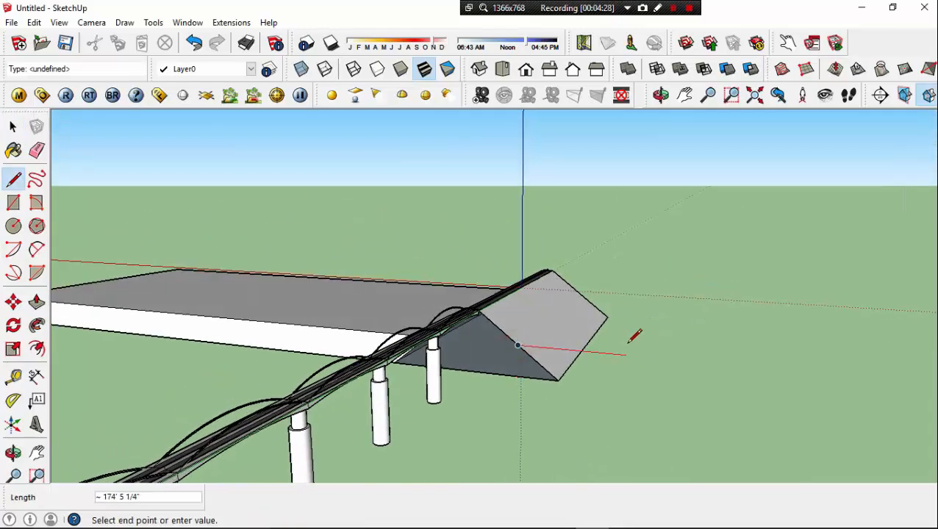
mouse_move(634, 330)
middle_mouse_down()
mouse_move(673, 336)
mouse_move(631, 335)
middle_mouse_up()
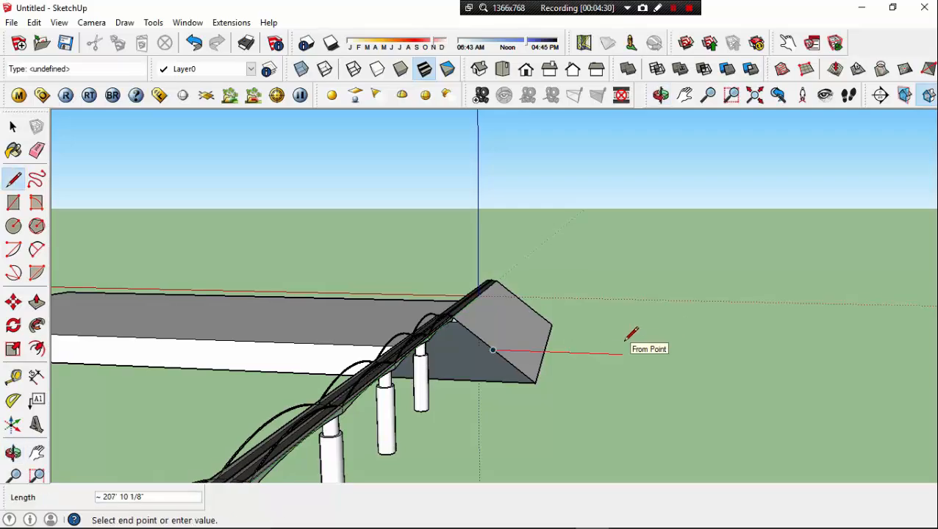
left_click(623, 342)
key("space")
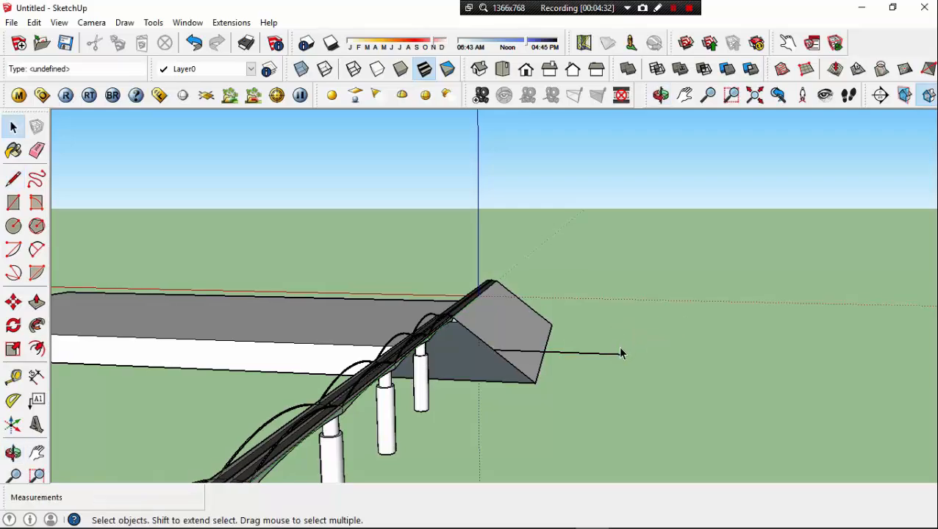
- Draw a base line about 139' long from the opposite bottom corner and close it vertically to the upper line's end
key("l")
left_click(535, 383)
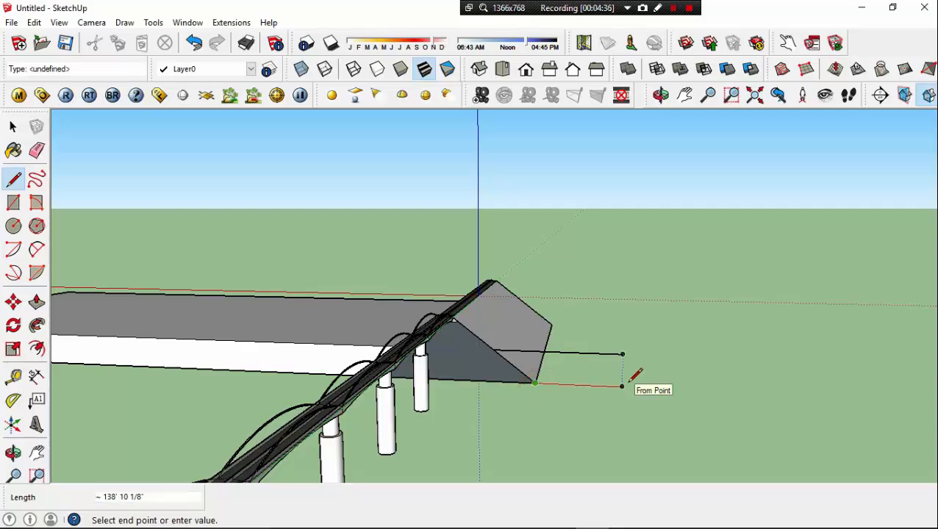
left_click(621, 385)
left_click(622, 355)
- Push/Pull the opposite side profile along the embankment to its far end
middle_click_drag(622, 354, 271, 387)
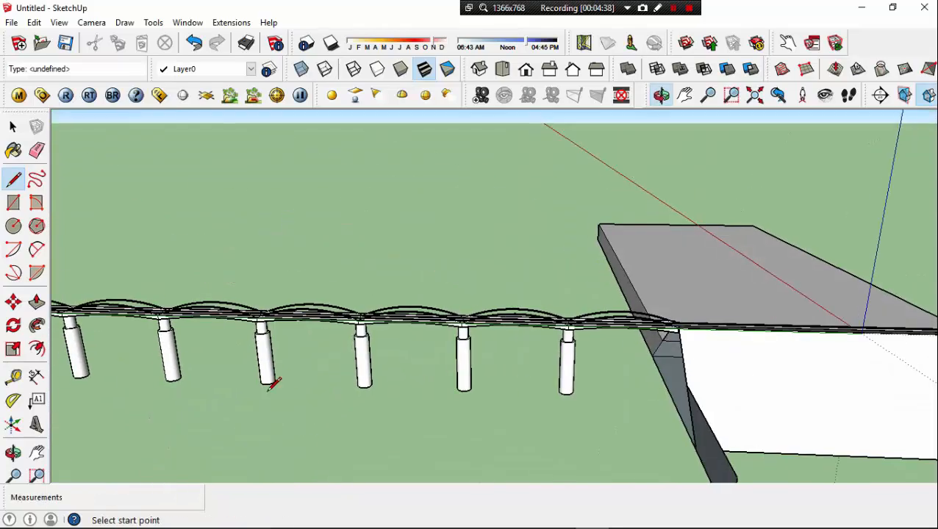
scroll(279, 390, "down", 3)
middle_click_drag(464, 398, 323, 389)
key("space")
key("p")
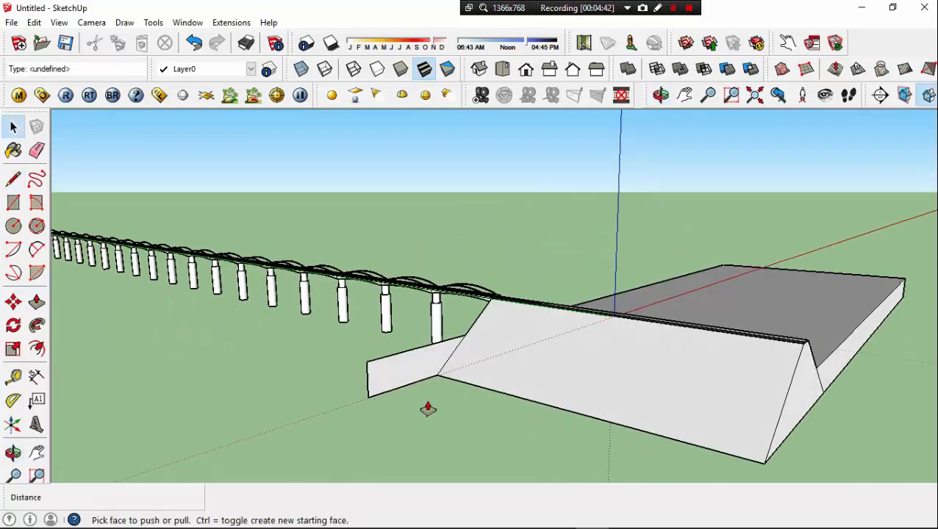
left_click(418, 367)
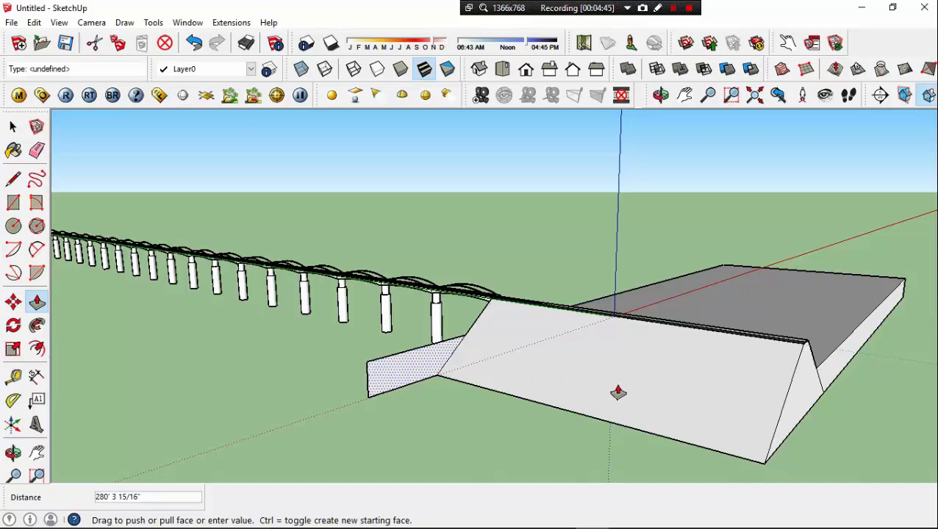
left_click(786, 369)
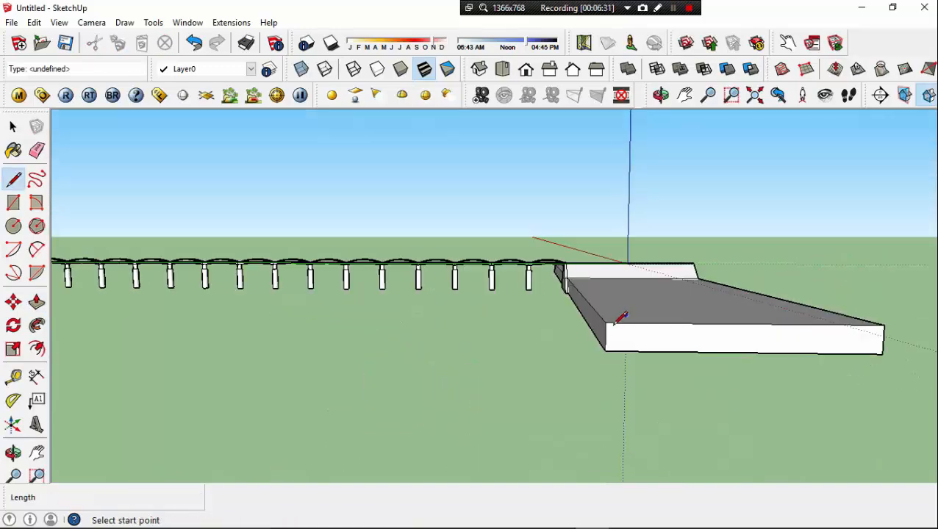
- Mark 75' along the top edge of the outer end face from its bridge-side corner and draw a diagonal line to the bottom corner
left_click(606, 325)
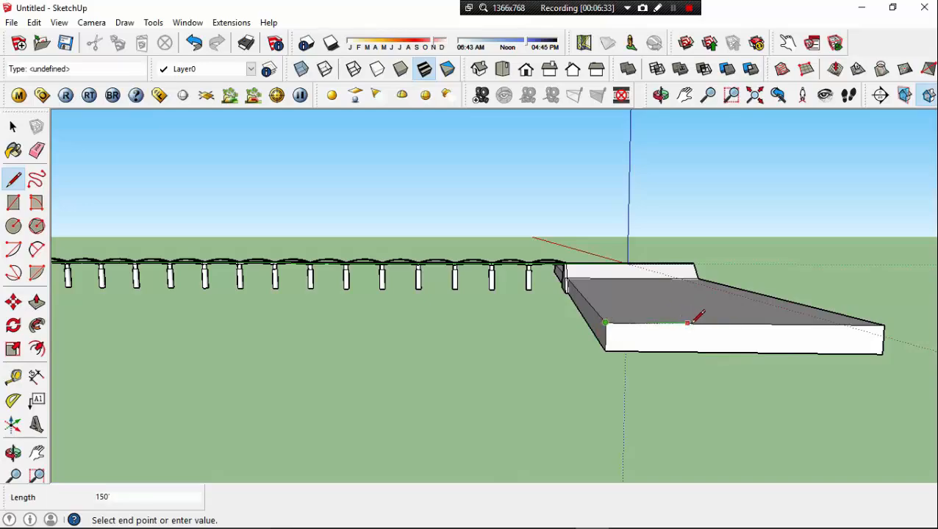
scroll(688, 323, "up", 3)
mouse_move(690, 323)
middle_mouse_down()
mouse_move(704, 323)
mouse_move(693, 319)
middle_mouse_up()
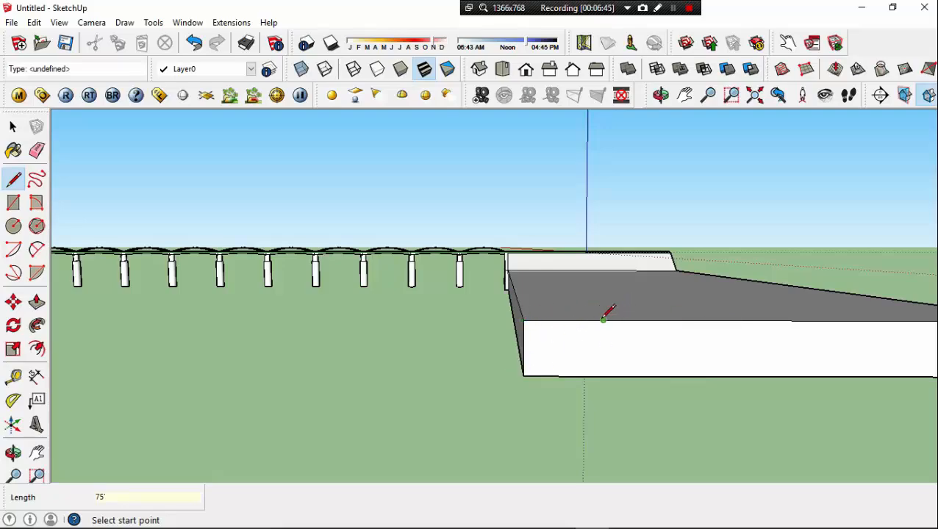
left_click(602, 320)
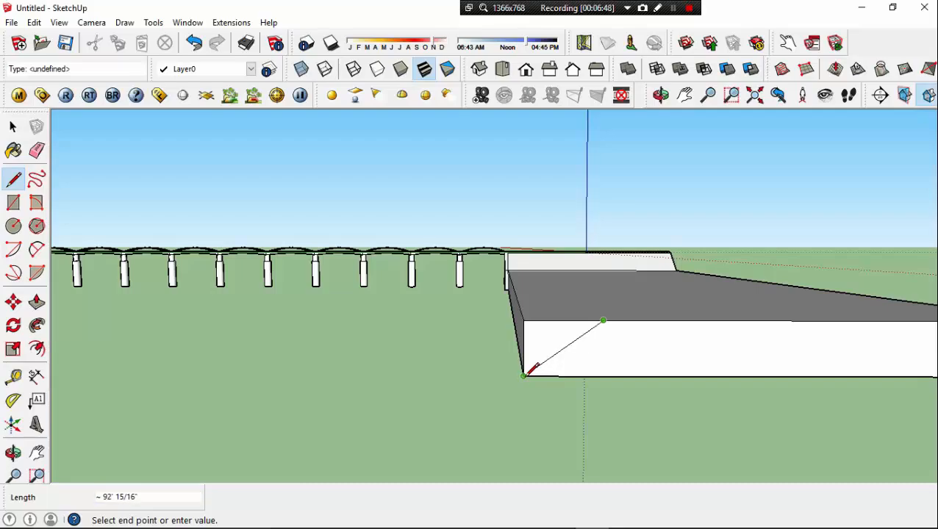
key("space")
- Push/Pull the triangular corner face about 1138' 10" back along the side block to cut a sloped bank, and inspect it
key("p")
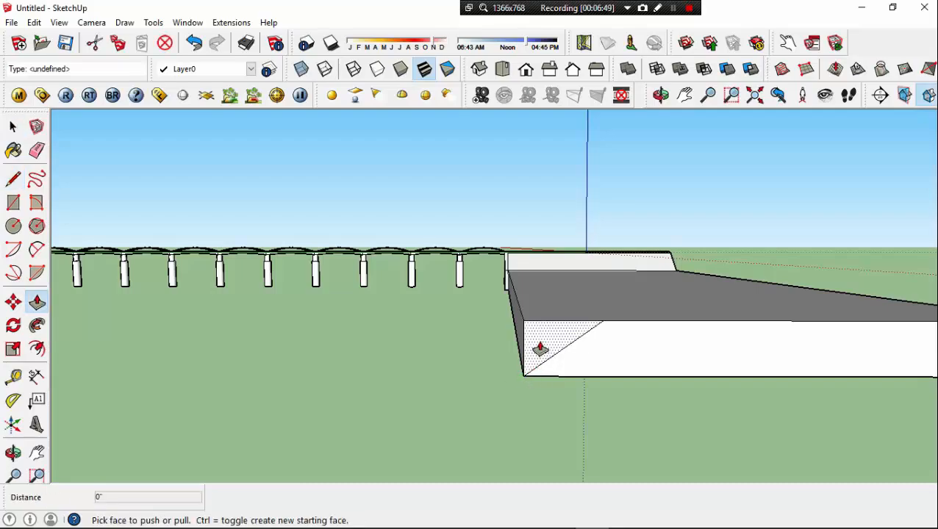
left_click(540, 346)
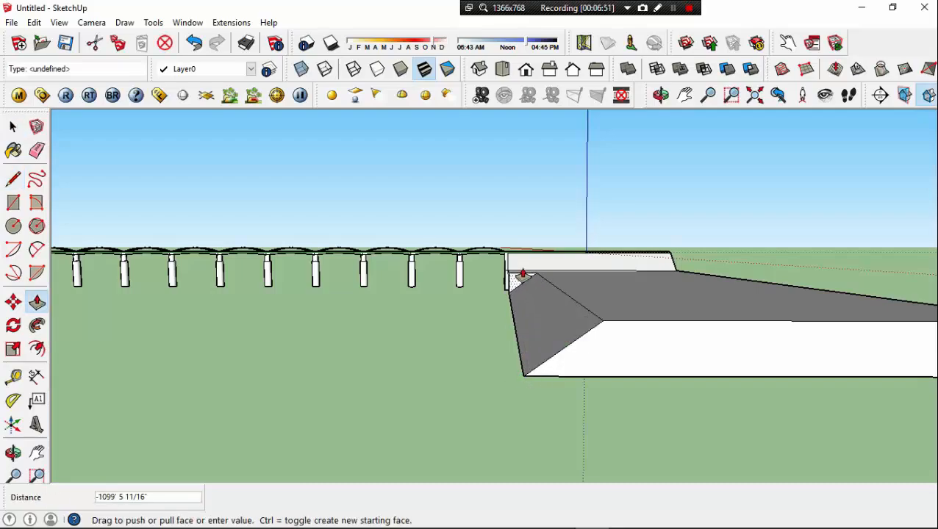
left_click(521, 274)
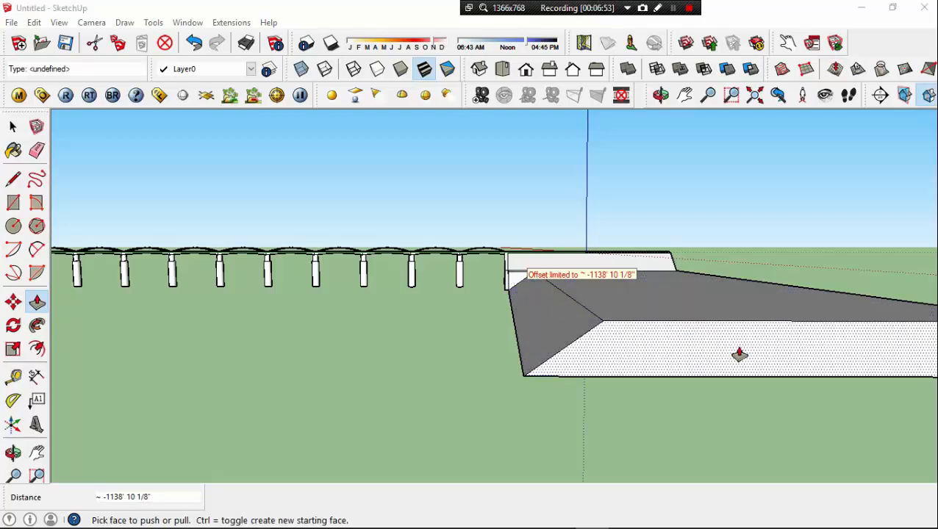
middle_click_drag(557, 314, 742, 331)
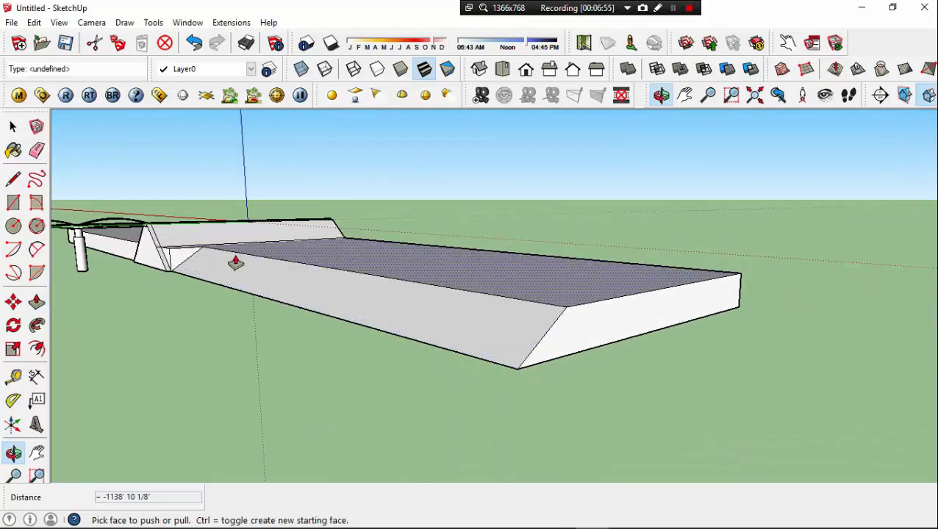
scroll(163, 255, "up", 5)
scroll(239, 259, "down", 8)
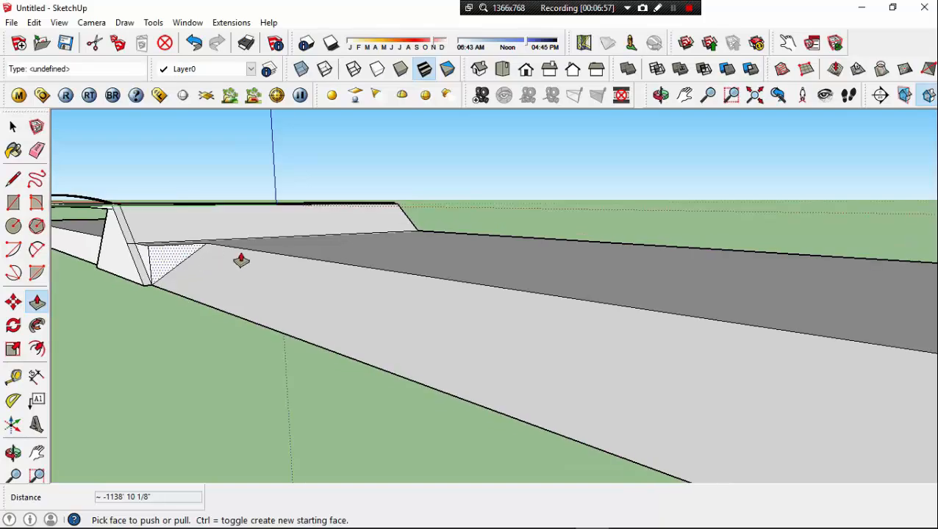
middle_click_drag(419, 287, 702, 296)
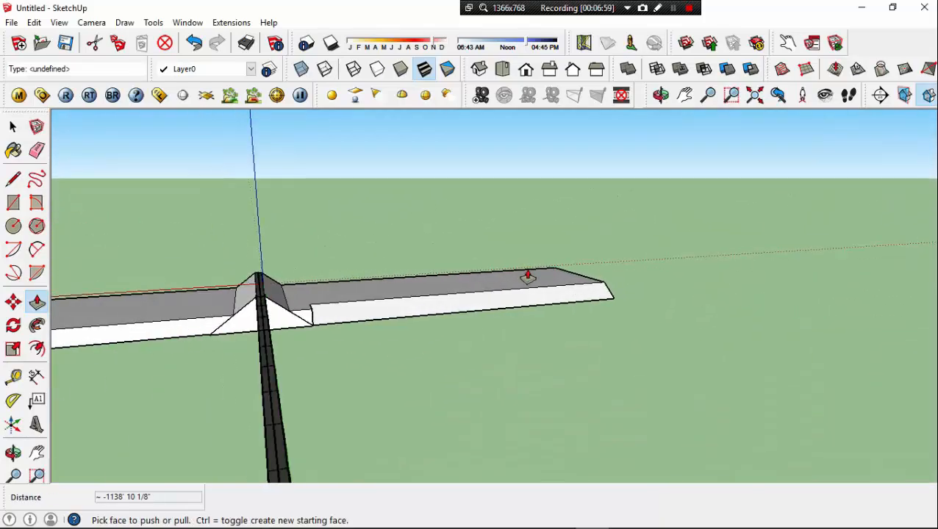
- Mark 75' along the top edge of the opposite block's outer end face from its bridge-side corner and draw a diagonal line to the bottom corner
scroll(527, 278, "down", 2)
scroll(291, 346, "down", 2)
middle_click_drag(259, 322, 519, 276)
scroll(526, 276, "down", 3)
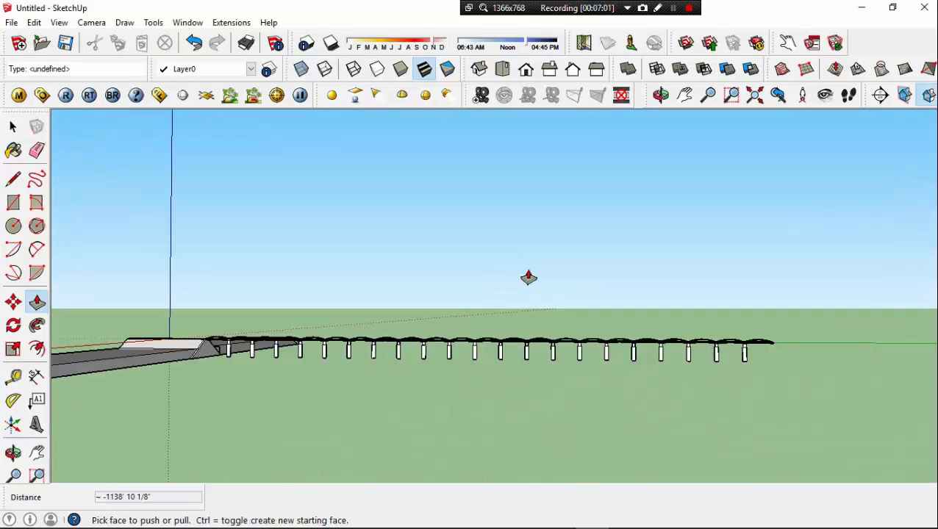
scroll(353, 329, "down", 2)
scroll(262, 355, "up", 4)
middle_click_drag(294, 312, 415, 362)
scroll(415, 363, "up", 4)
scroll(406, 364, "down", 3)
key("space")
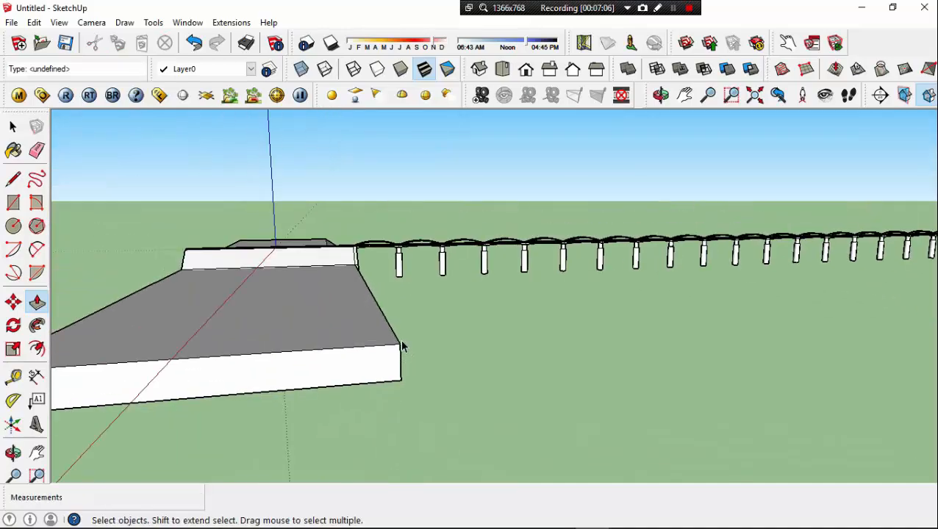
key("l")
left_click(400, 342)
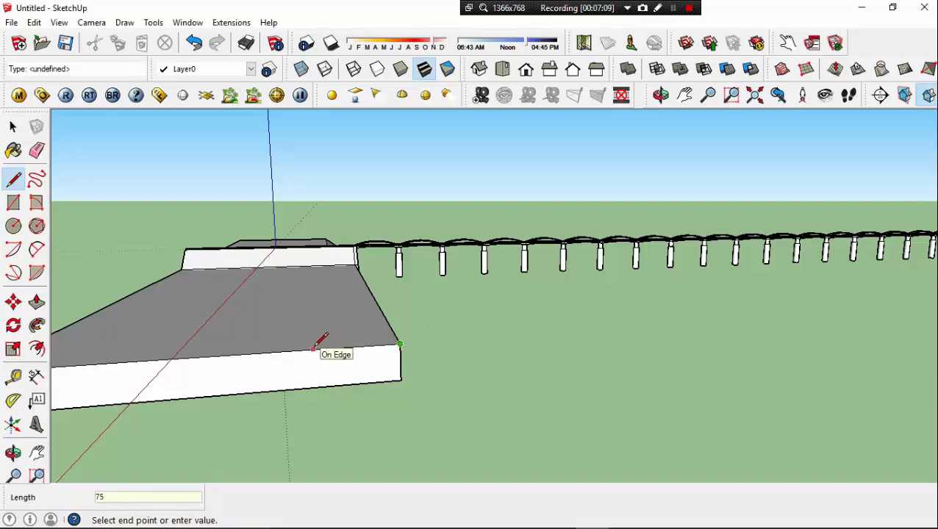
key("Escape")
key("space")
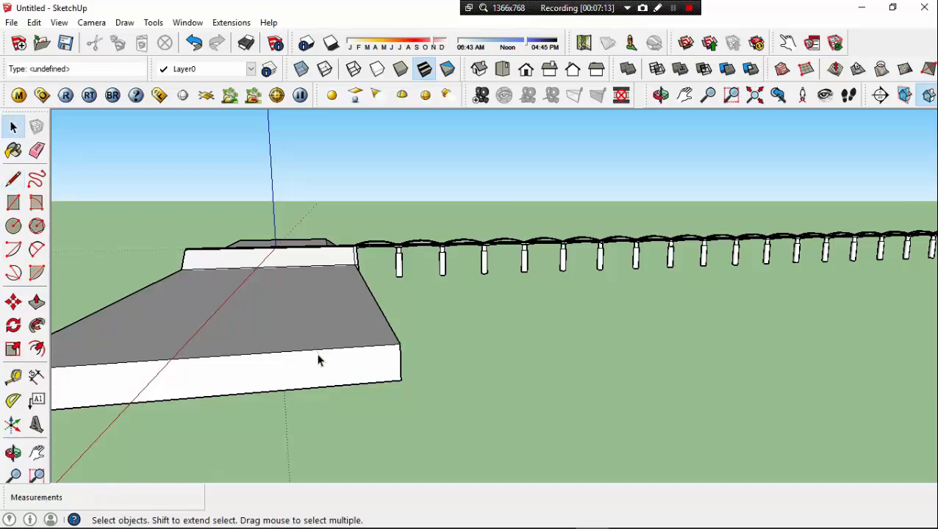
key("l")
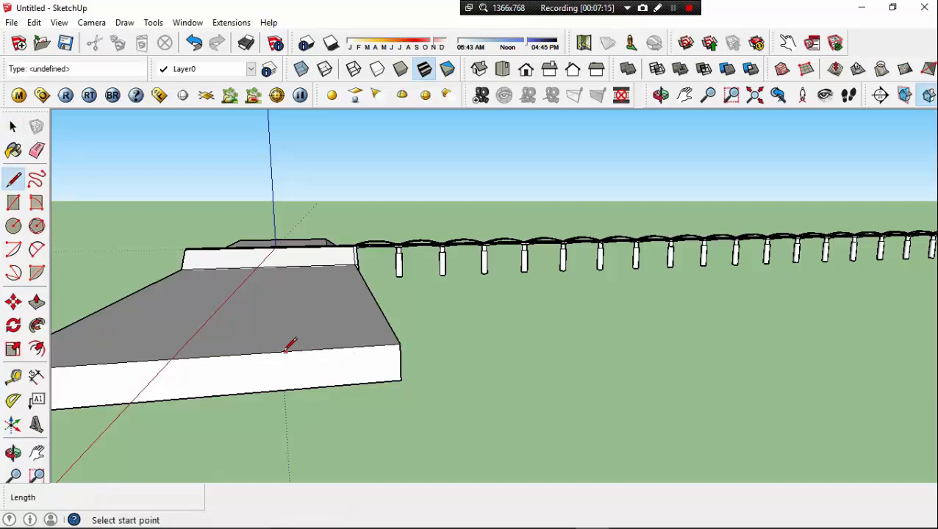
left_click(344, 347)
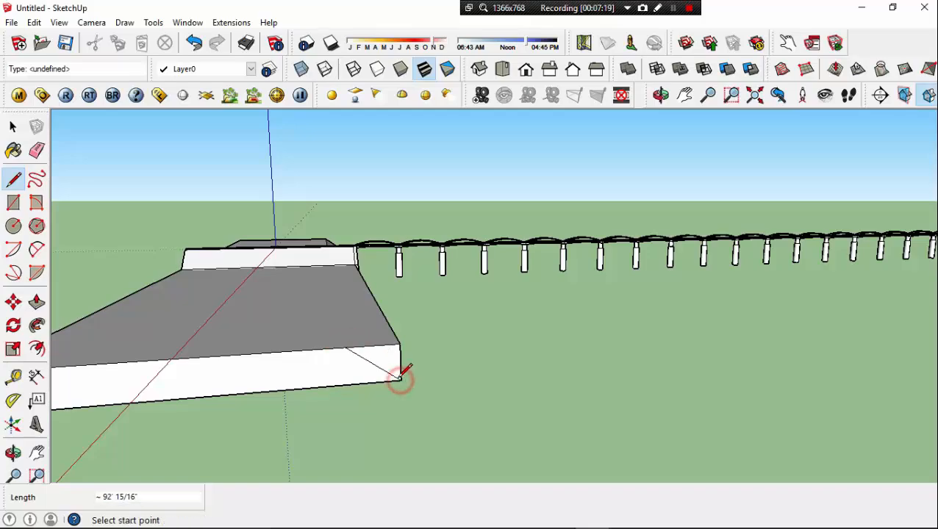
- Try to Push/Pull the new triangular corner face along the side block toward the bridge embankment
middle_click_drag(387, 383, 328, 400)
key("space")
key("p")
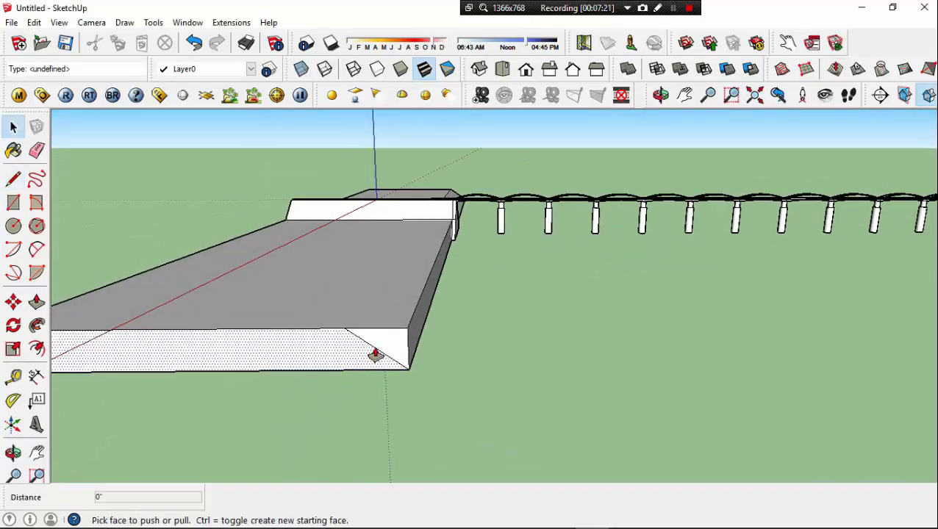
left_click(387, 346)
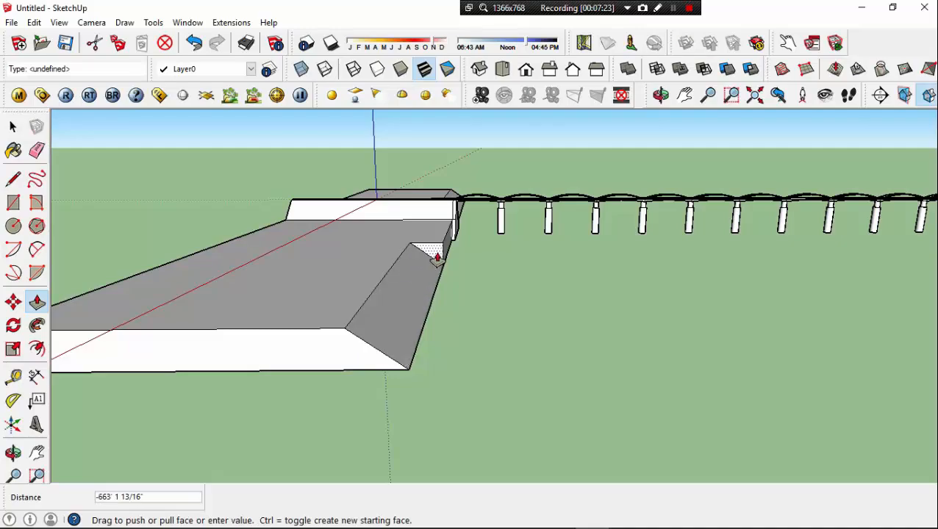
left_click(433, 263)
key("ctrl+z")
- Push/Pull the triangular corner face back along the side block in two passes of about 347' and 695' 1" to cut the sloped bank
middle_click_drag(415, 293, 297, 389)
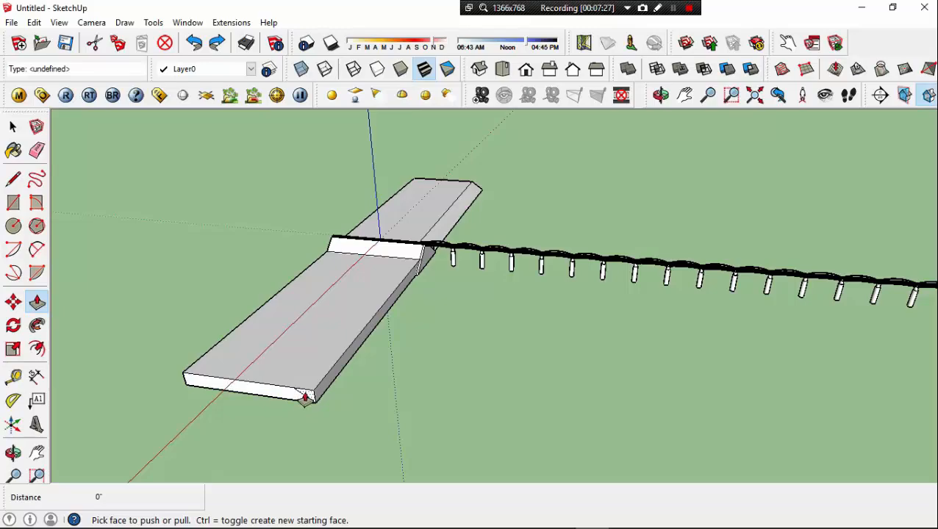
left_click(305, 397)
left_click(352, 349)
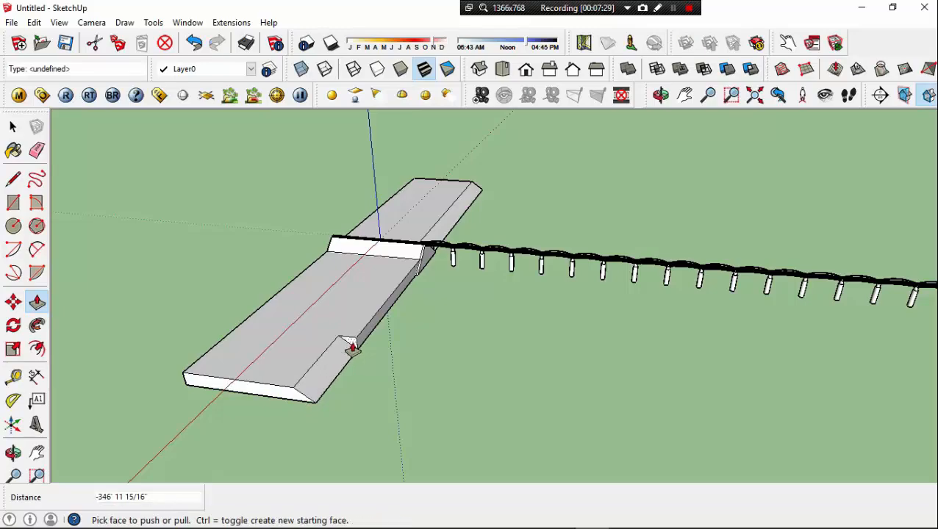
middle_click_drag(350, 345, 308, 339)
scroll(331, 324, "up", 3)
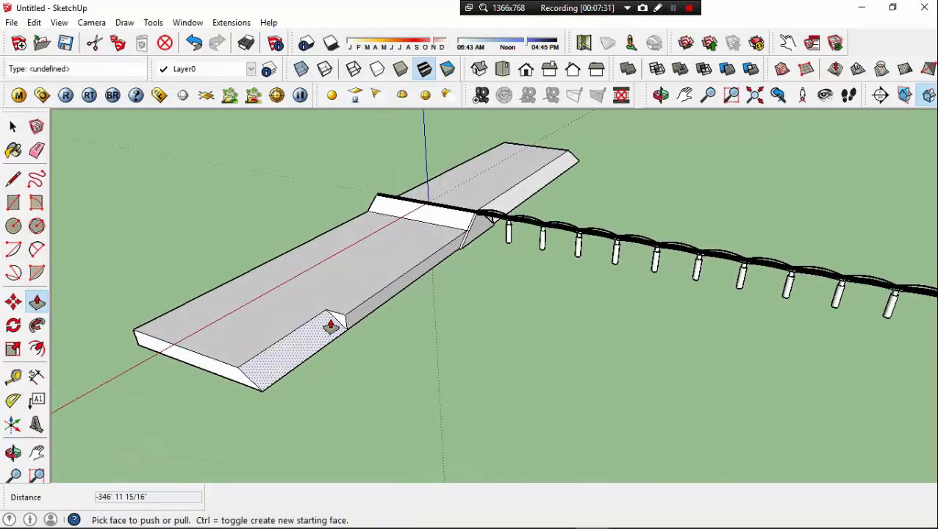
left_click(341, 322)
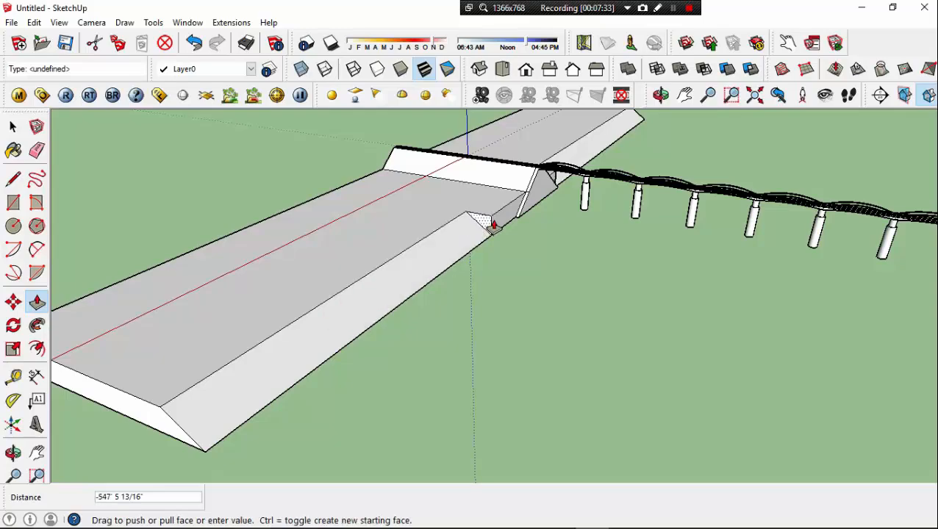
left_click(516, 216)
scroll(516, 215, "down", 4)
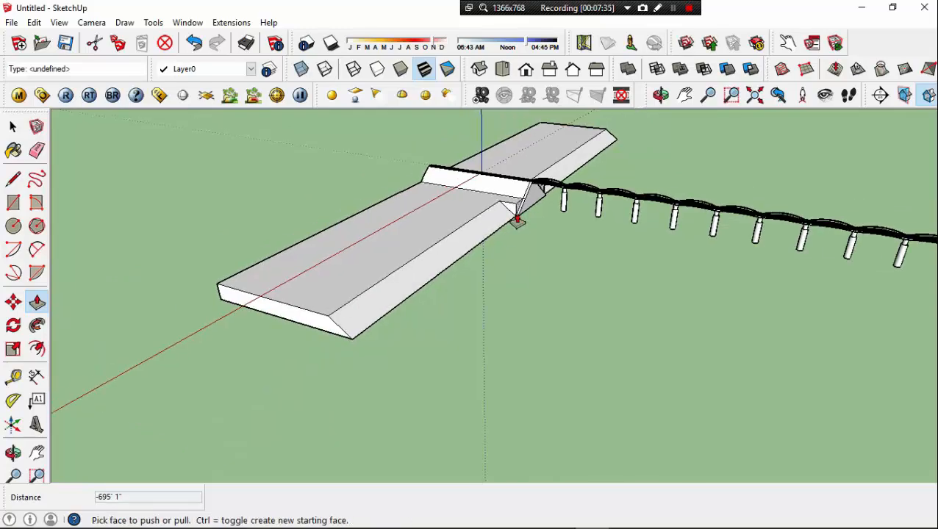
- Draw a vertical line 106' down from the middle of the deck's end face at the far end of the bridge
middle_click_drag(504, 255, 584, 257)
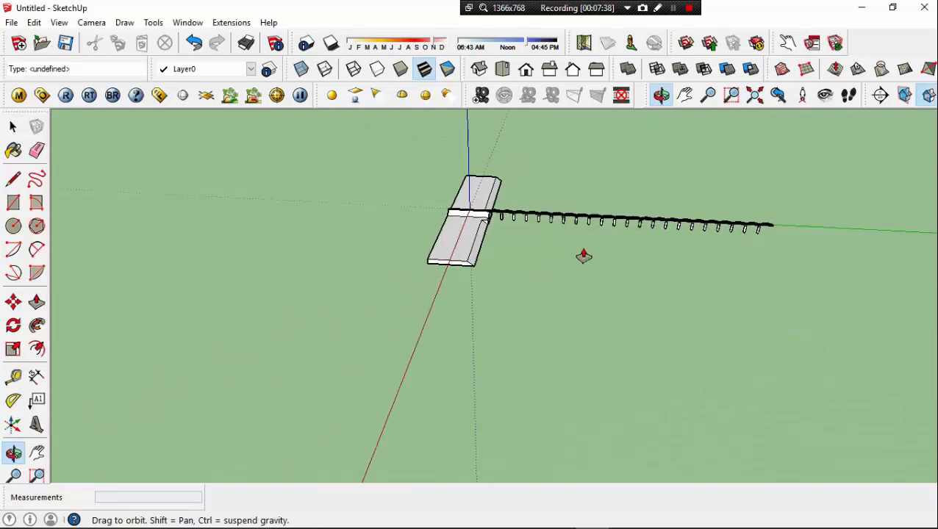
scroll(478, 217, "up", 4)
scroll(452, 220, "down", 4)
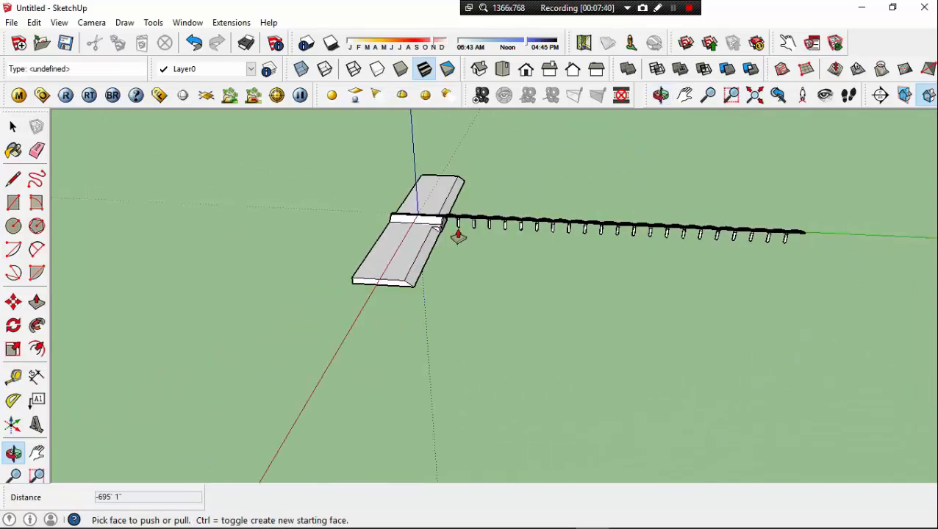
middle_click_drag(504, 234, 409, 271)
scroll(399, 264, "up", 5)
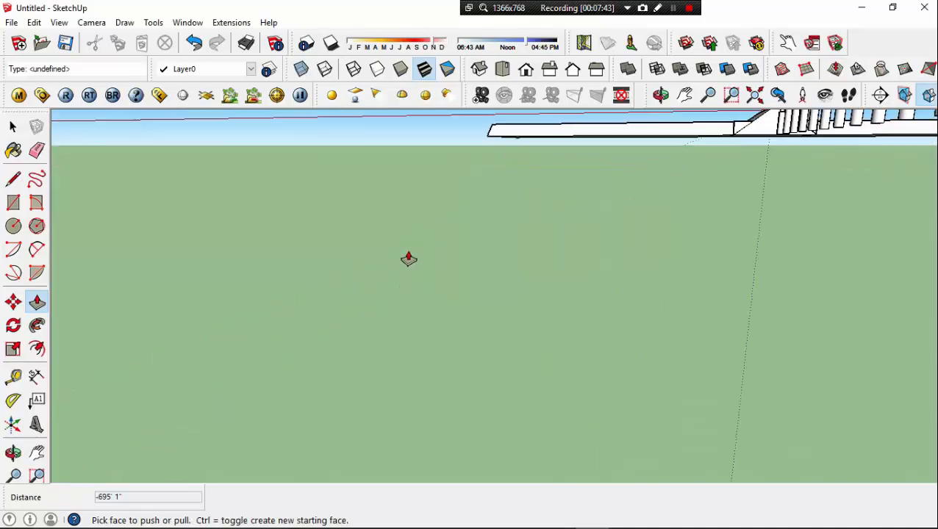
scroll(409, 260, "down", 2)
scroll(456, 261, "down", 4)
scroll(461, 239, "up", 5)
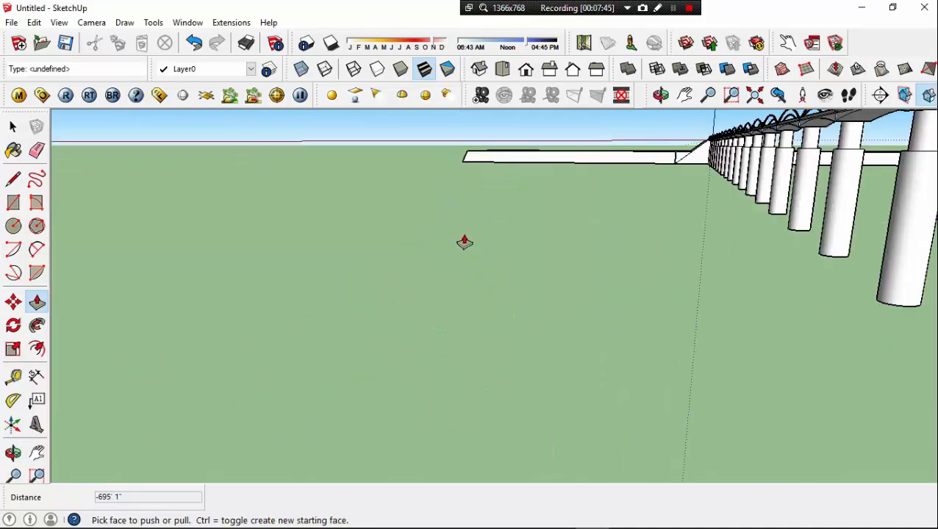
scroll(464, 242, "down", 2)
mouse_move(424, 315)
middle_mouse_down()
mouse_move(457, 304)
mouse_move(432, 310)
middle_mouse_up()
scroll(437, 307, "up", 2)
scroll(436, 307, "up", 2)
key("space")
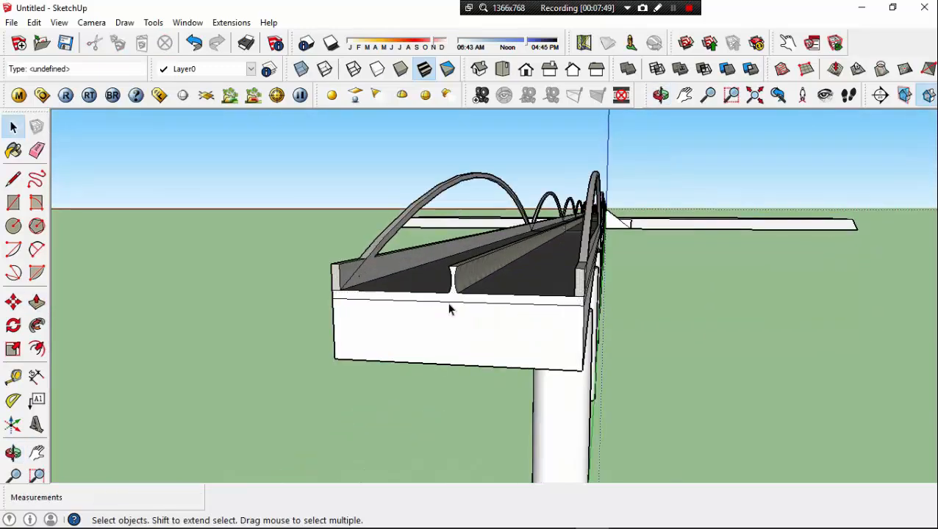
key("l")
left_click(453, 301)
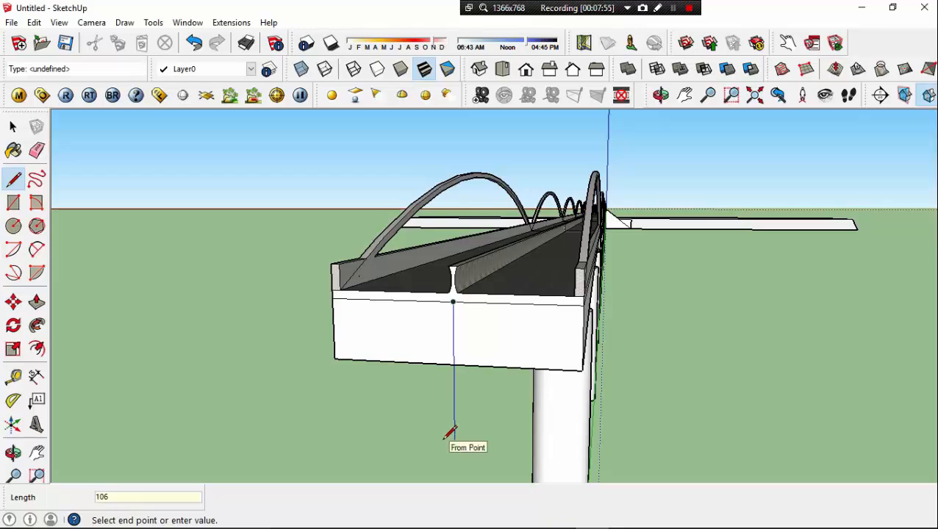
- Draw a 150' base line along the red axis from the foot of the vertical line at the bridge's far end
scroll(468, 413, "down", 5)
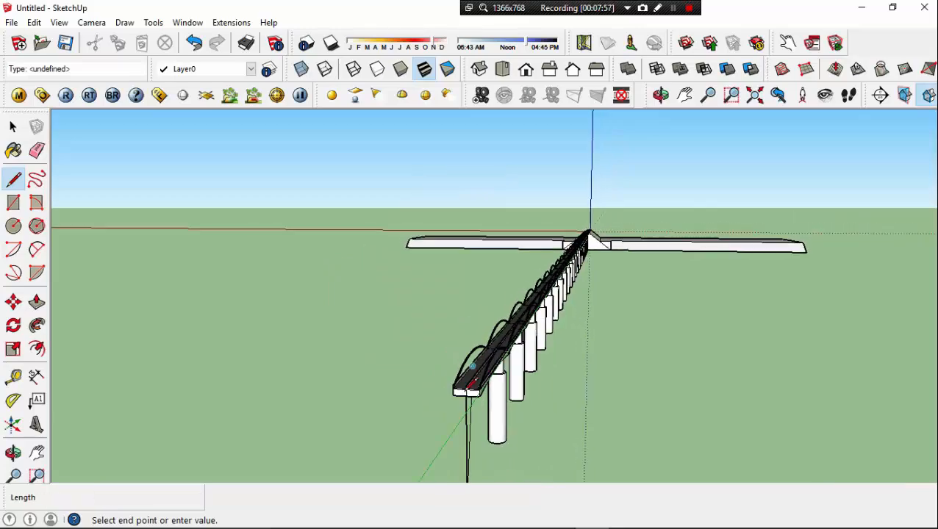
scroll(478, 380, "down", 2)
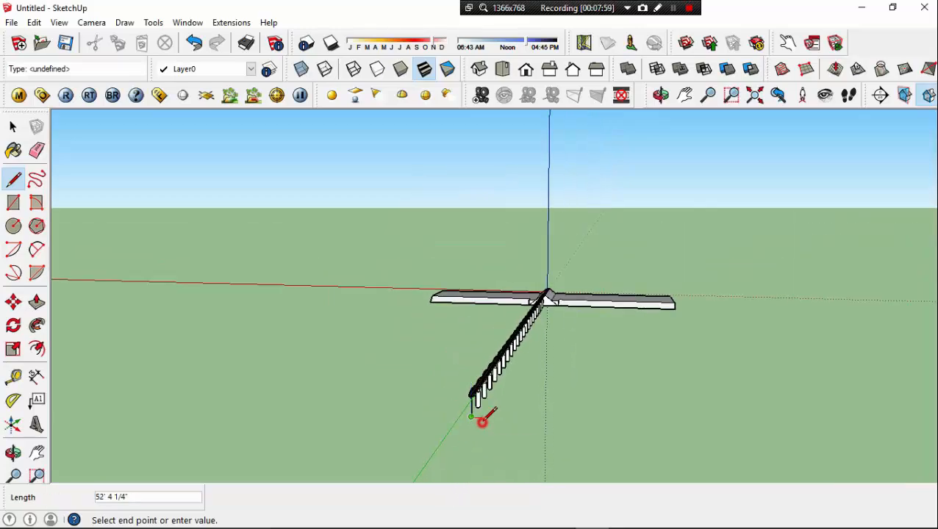
key("ctrl+z")
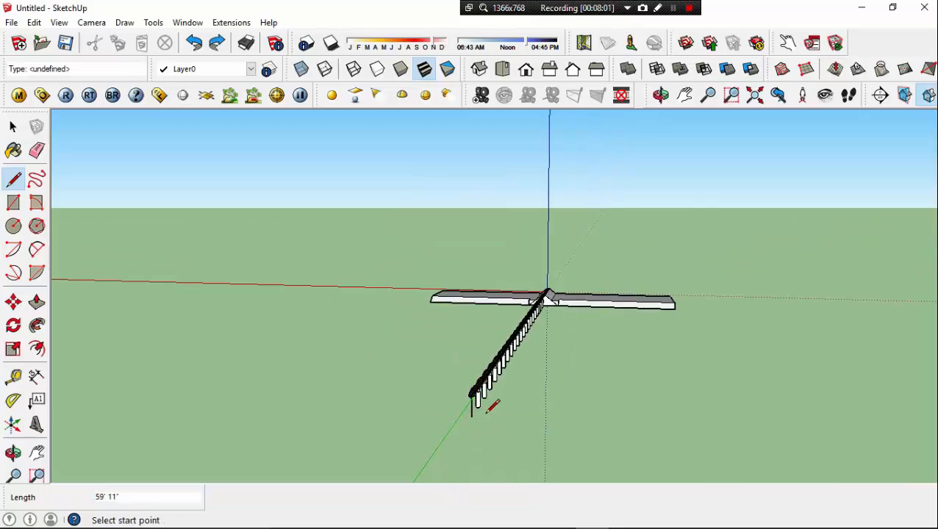
left_click(471, 417)
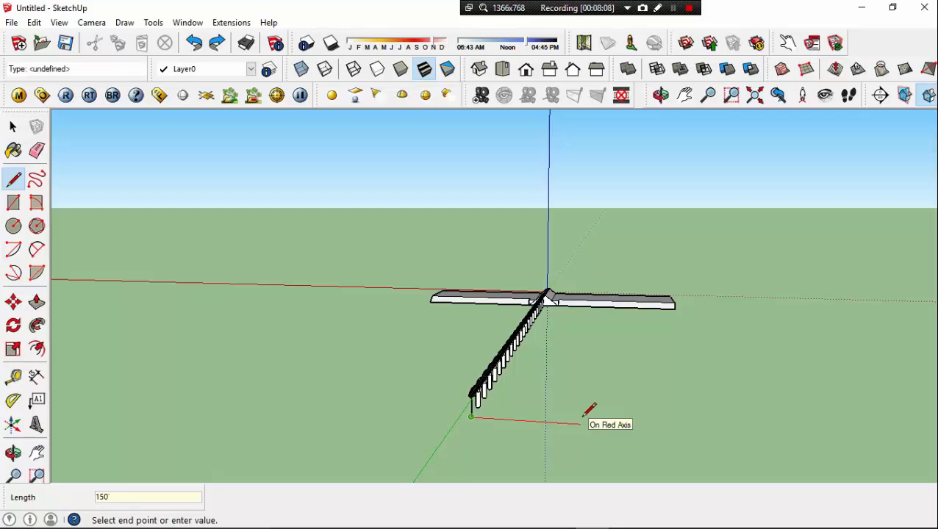
key("Return")
- Draw a sloped line from the base line's outer end up to the deck's near upper corner to close the half profile
middle_click_drag(579, 416, 592, 371)
left_click(560, 393)
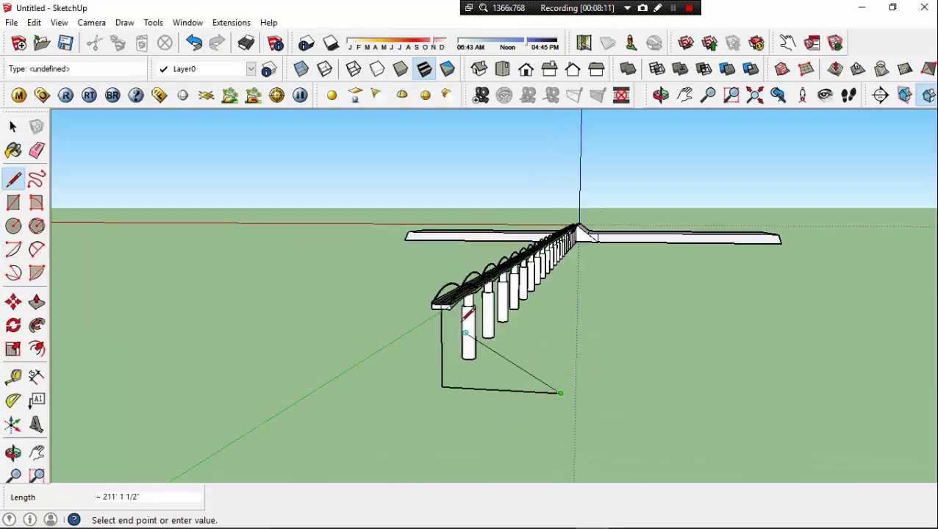
scroll(425, 298, "up", 5)
scroll(424, 294, "down", 5)
scroll(431, 282, "up", 5)
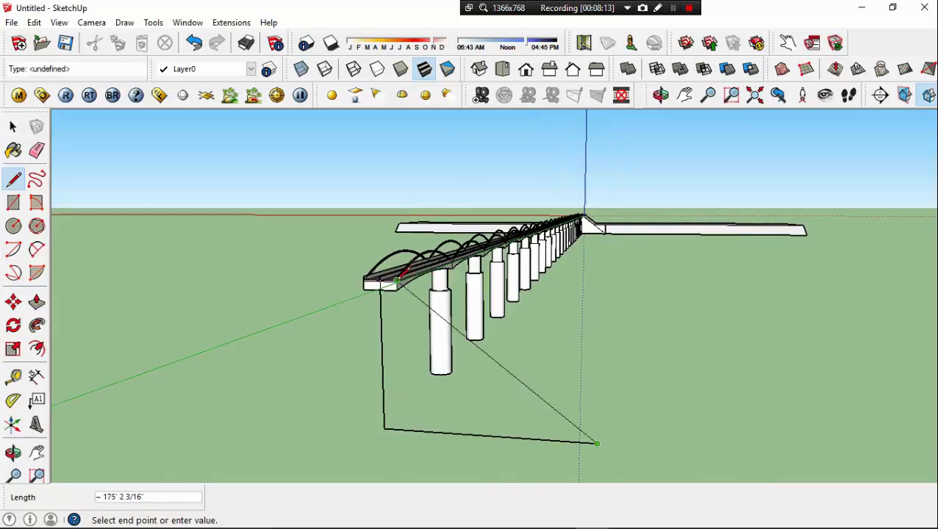
scroll(402, 281, "up", 3)
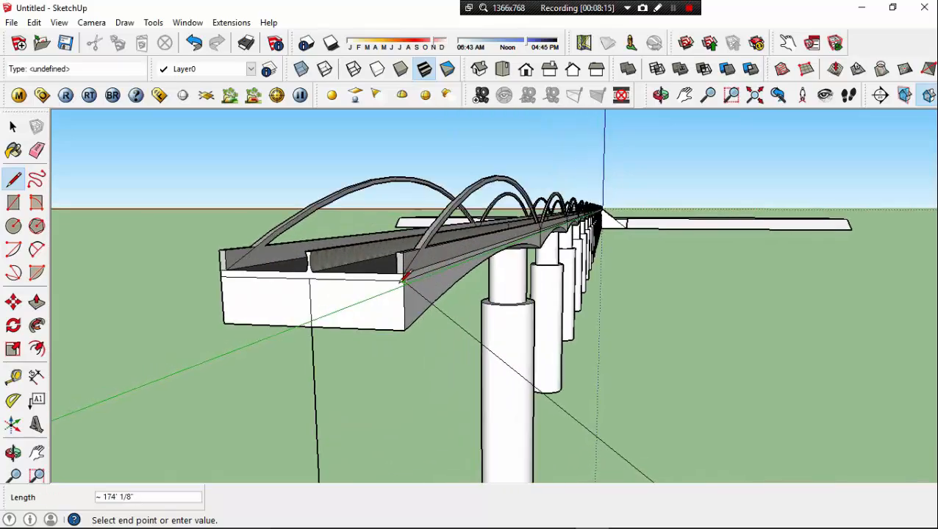
left_click(408, 268)
scroll(388, 319, "down", 5)
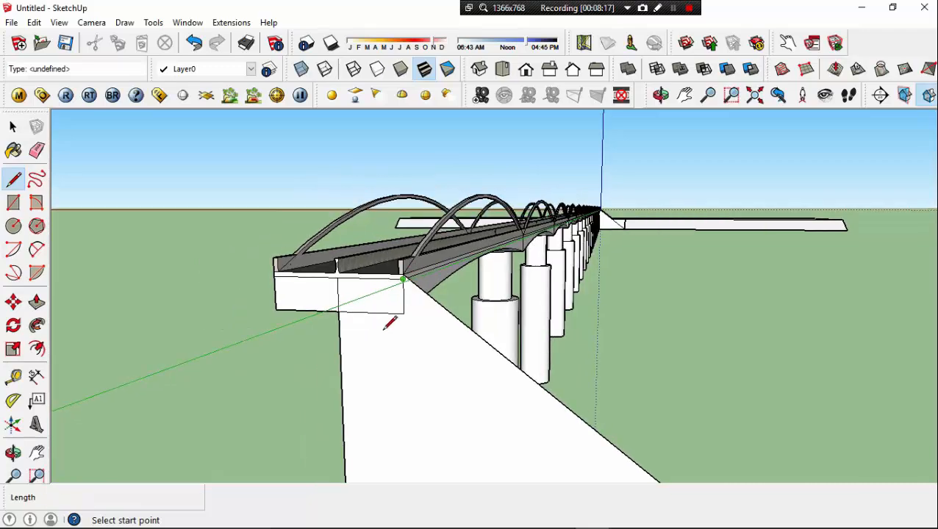
- Draw a second 150' base line along the red axis from the vertical line's foot in the opposite direction
mouse_move(378, 321)
middle_mouse_down()
mouse_move(464, 318)
mouse_move(479, 256)
mouse_move(501, 288)
middle_mouse_up()
scroll(501, 288, "down", 2)
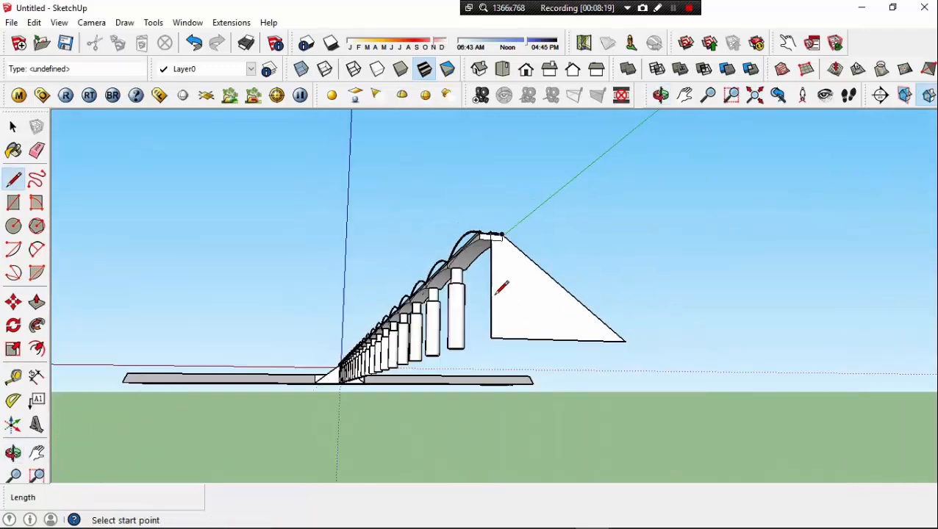
scroll(497, 328, "up", 4)
scroll(506, 330, "down", 3)
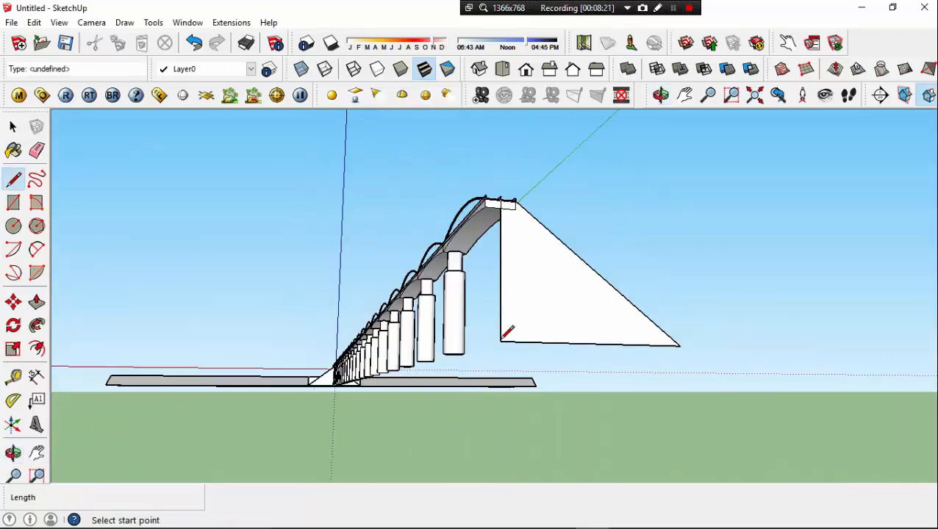
middle_click_drag(346, 325, 338, 360)
scroll(347, 327, "down", 3)
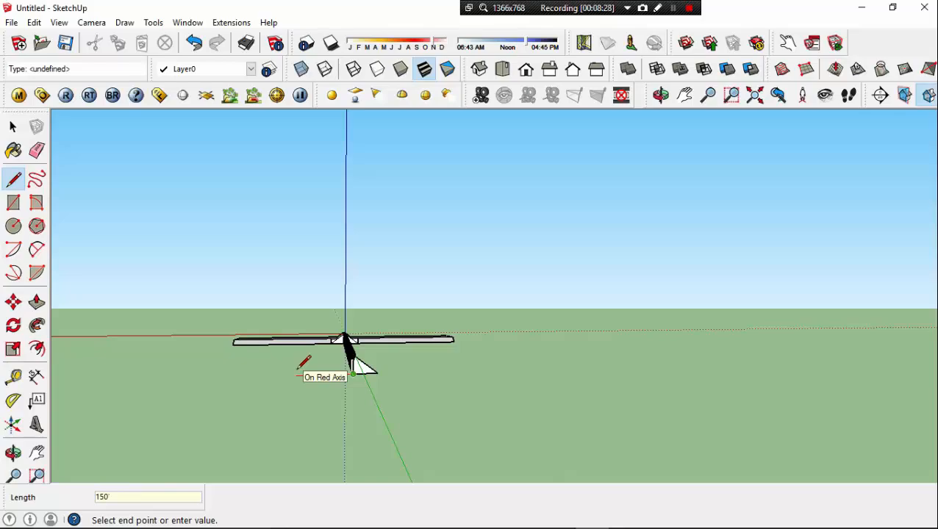
- Draw a sloped line from the second base line's outer end to the deck's opposite upper corner to close the other half profile
scroll(323, 368, "up", 5)
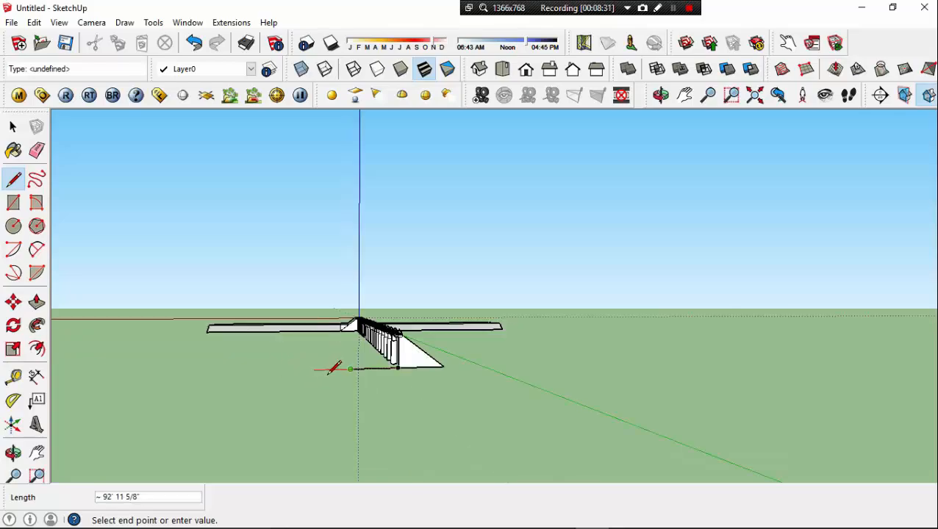
scroll(410, 328, "up", 8)
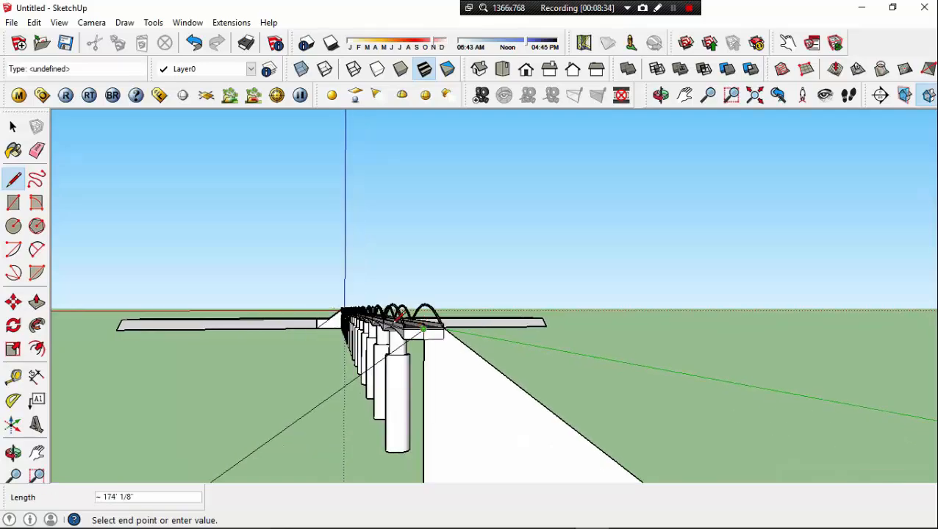
left_click(427, 332)
scroll(431, 346, "down", 6)
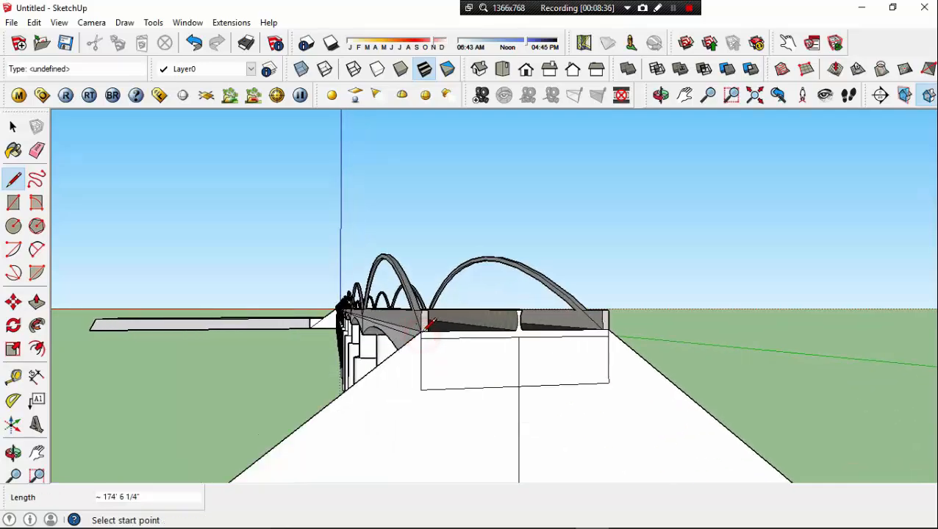
middle_click_drag(439, 368, 341, 378)
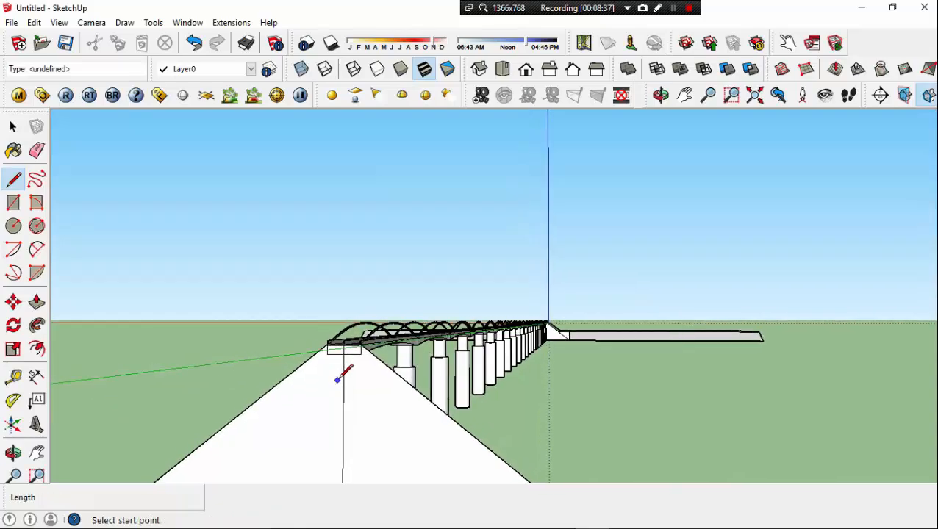
scroll(350, 363, "down", 3)
scroll(353, 378, "down", 2)
key("space")
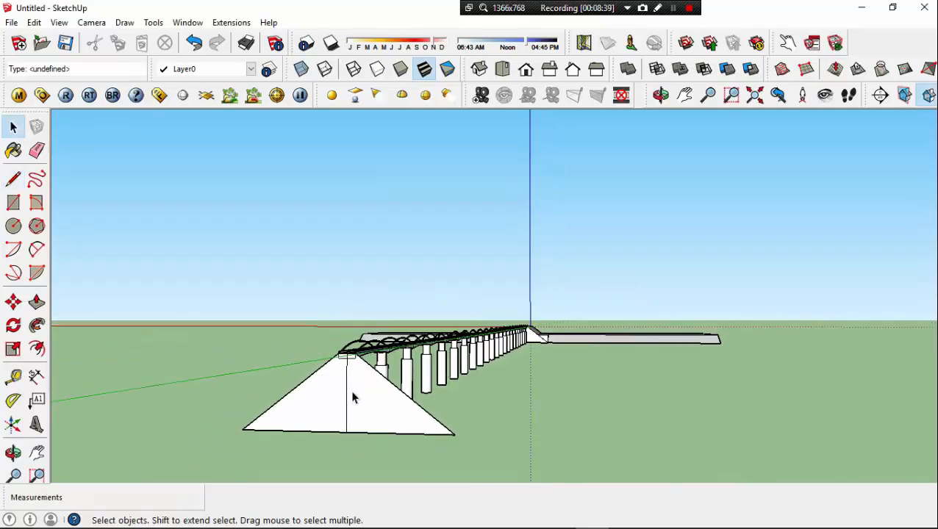
- Erase the vertical centre line dividing the triangular embankment profile at the bridge's far end
key("e")
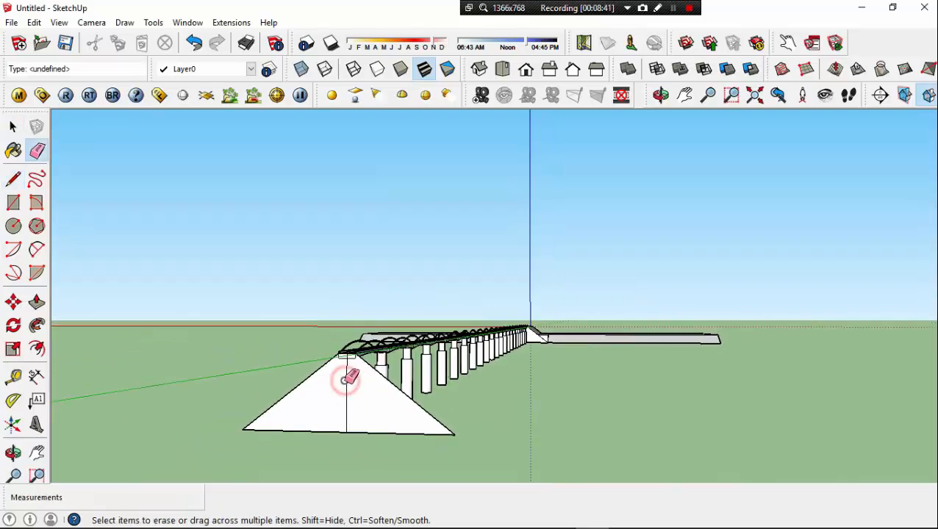
left_click(346, 379)
key("space")
- Extrude the triangular embankment profile 500' outward from the bridge's end
mouse_move(347, 379)
middle_mouse_down()
mouse_move(308, 413)
mouse_move(260, 419)
mouse_move(268, 412)
middle_mouse_up()
key("p")
scroll(326, 406, "down", 1)
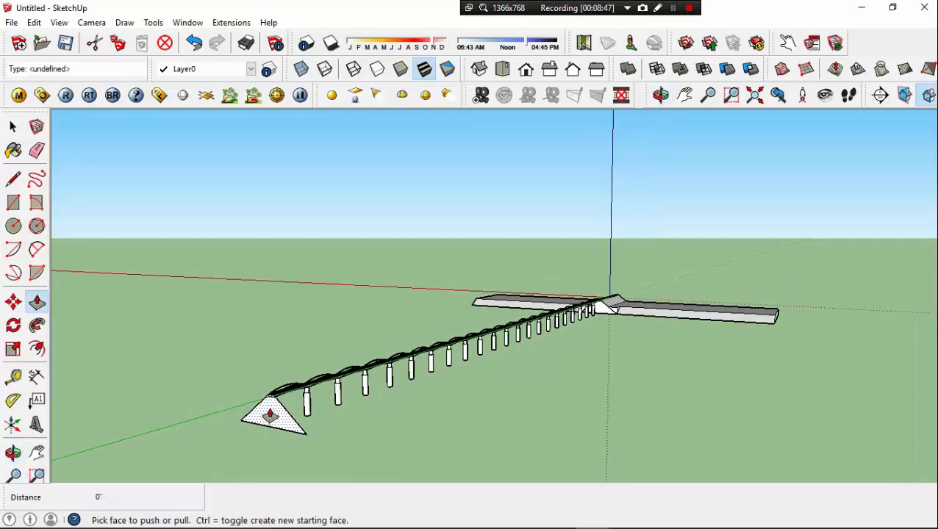
left_click(271, 413)
left_click(221, 440)
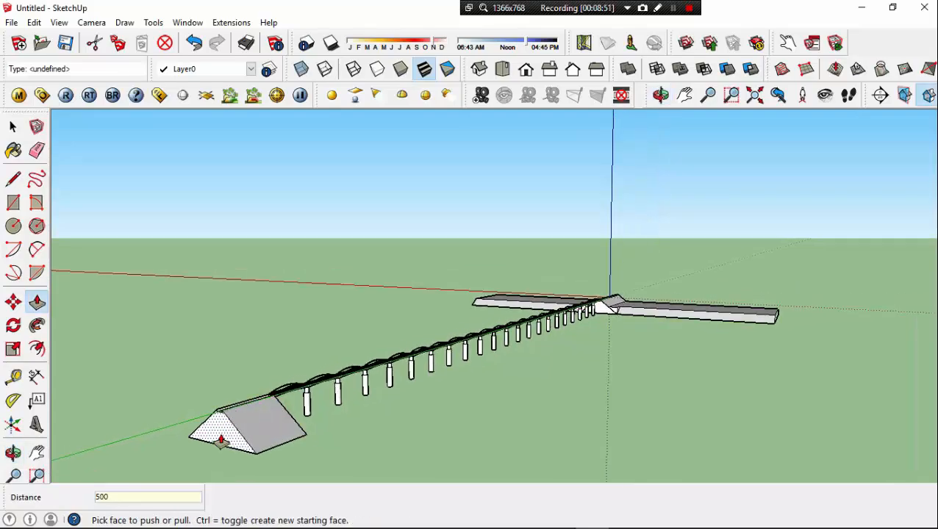
left_click(221, 440)
left_click(256, 434)
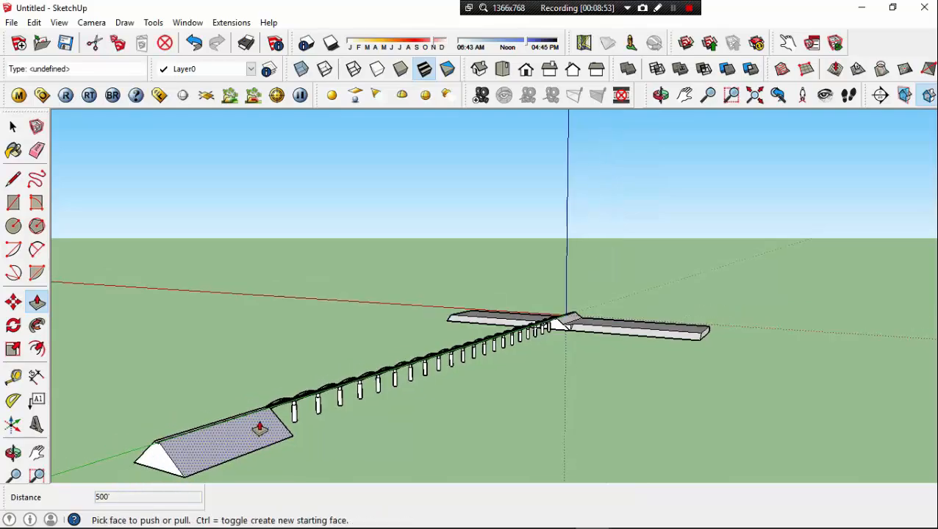
middle_click_drag(255, 425, 257, 376)
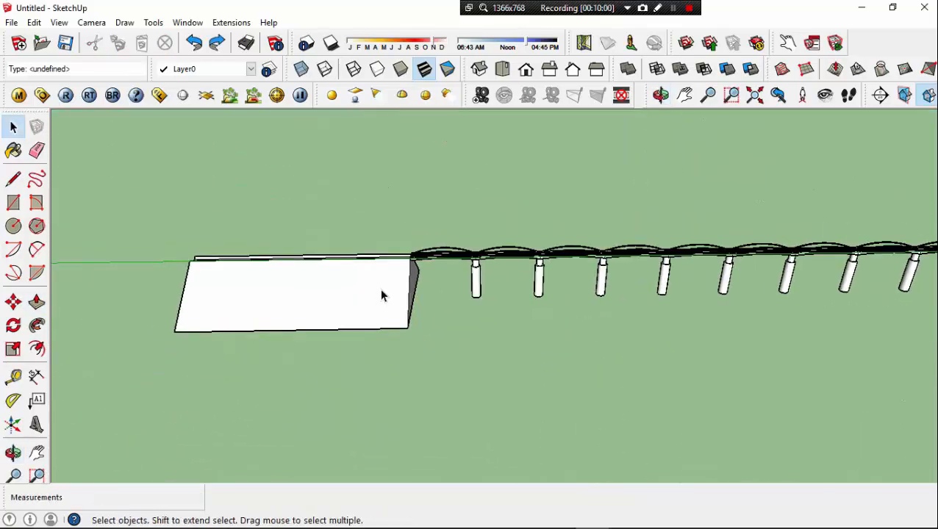
- Draw a line about 140' 9" outward along the red axis from the midpoint of the end face's sloped edge
scroll(381, 296, "down", 3)
middle_click_drag(366, 308, 540, 294)
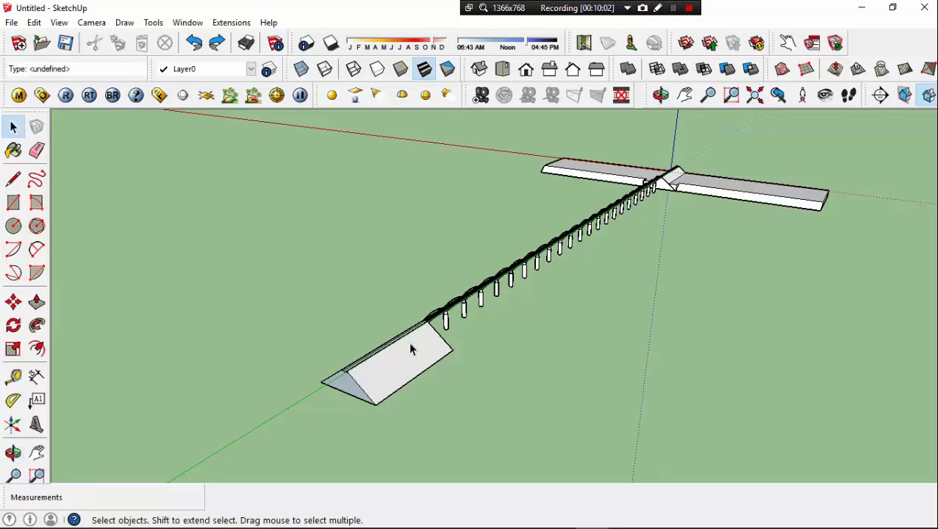
middle_click_drag(335, 397, 406, 343)
key("l")
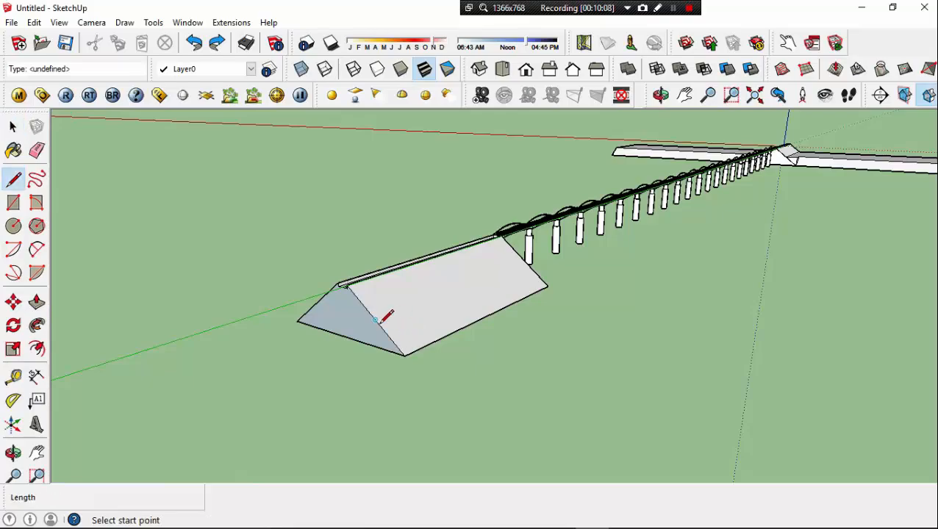
middle_click_drag(456, 324, 576, 324)
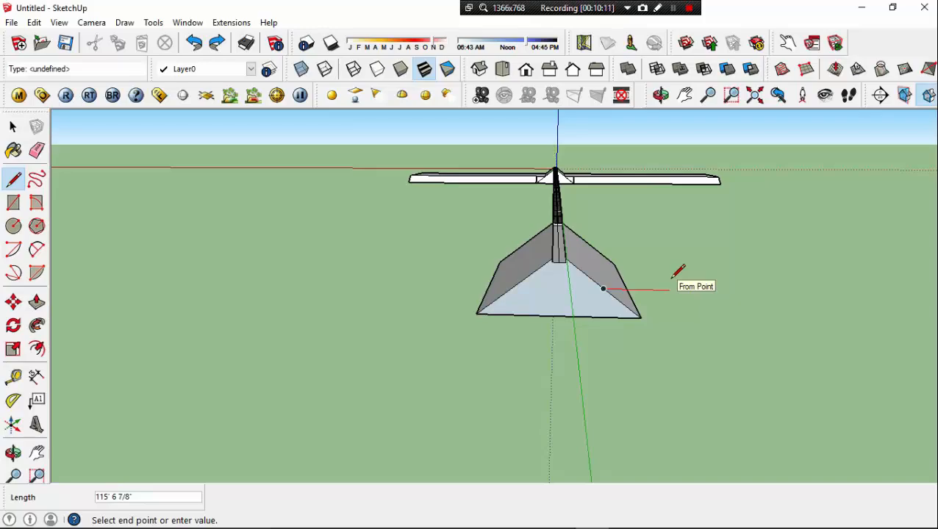
left_click(684, 280)
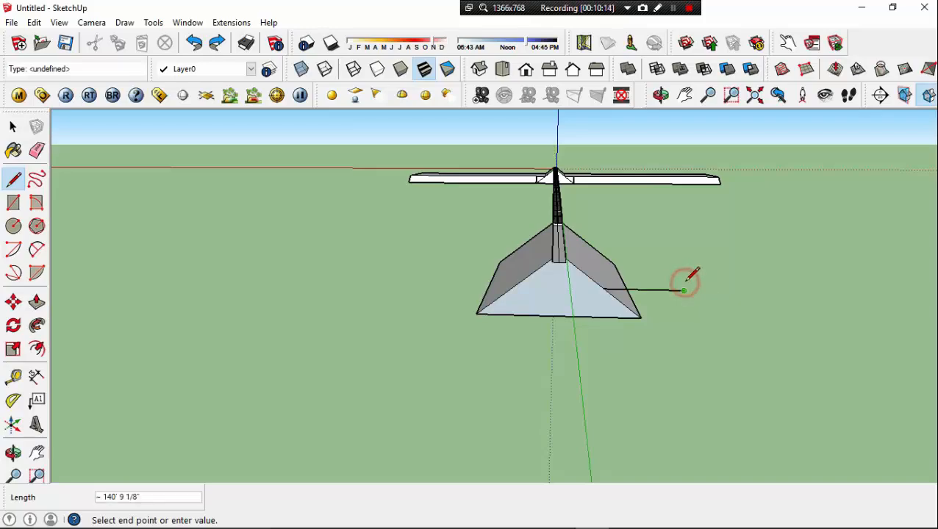
key("space")
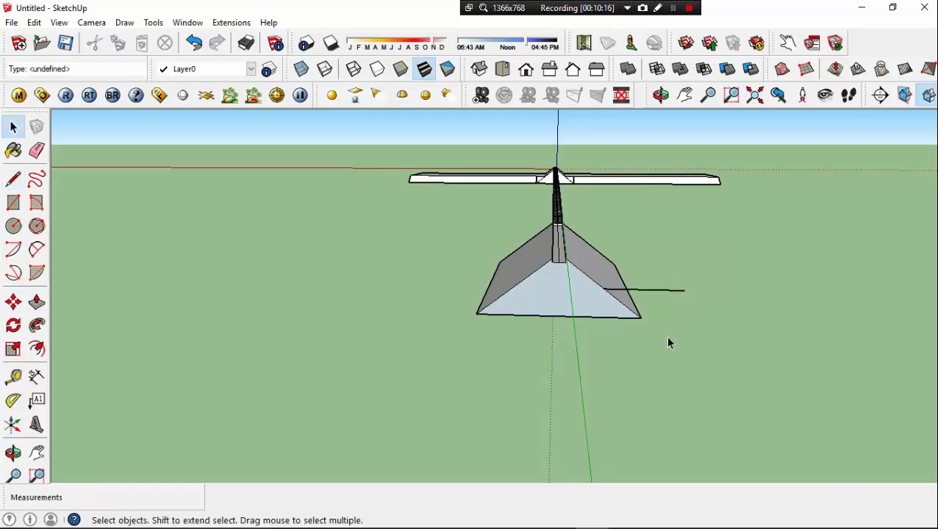
- Extend a base line outward from the bank's lower corner and close the side profile with a vertical line up to the upper line's end
key("l")
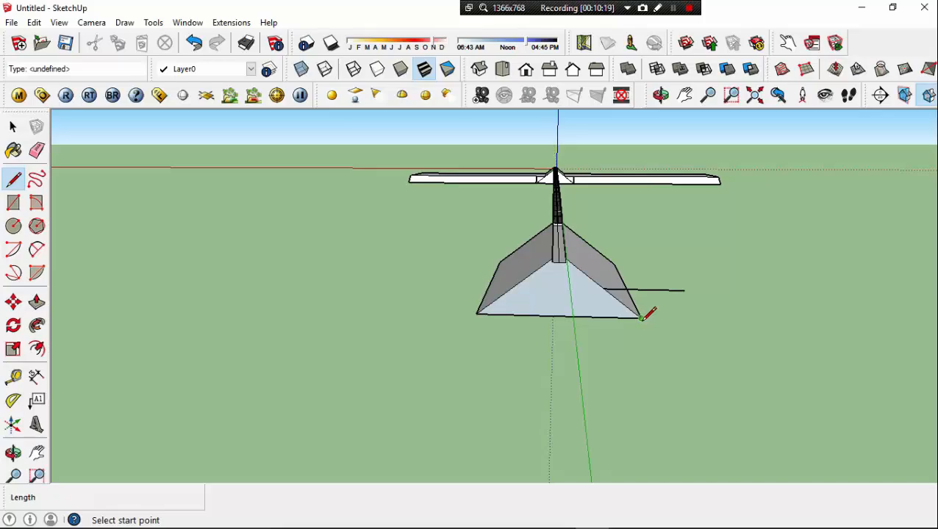
left_click(641, 318)
left_click(684, 317)
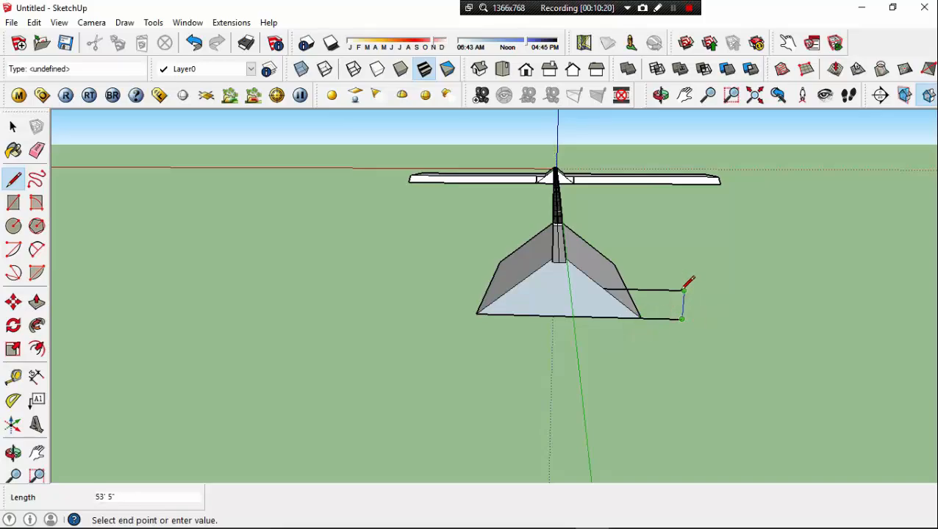
left_click(684, 291)
- Extrude the side profile 500' along the embankment until it reaches the bridge-side end
middle_click_drag(680, 288, 254, 310)
scroll(378, 360, "down", 2)
scroll(328, 347, "up", 2)
key("space")
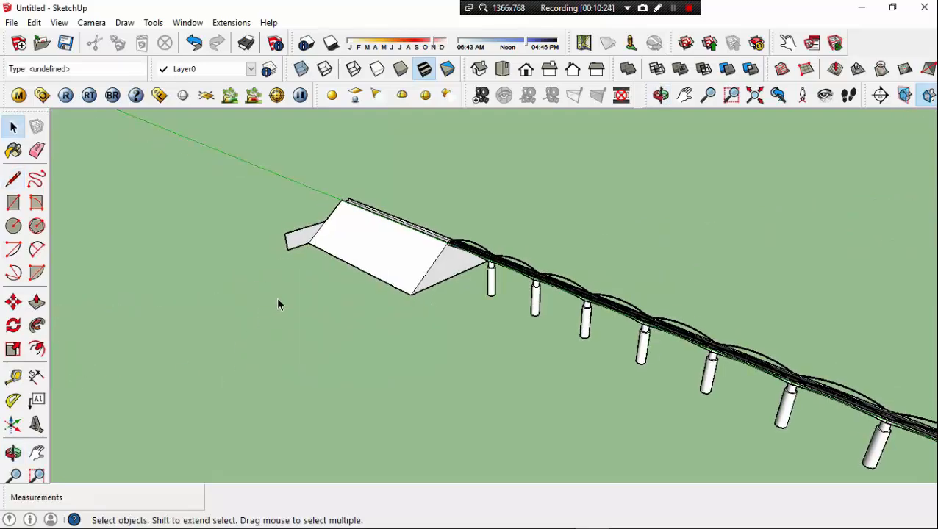
key("p")
left_click(293, 245)
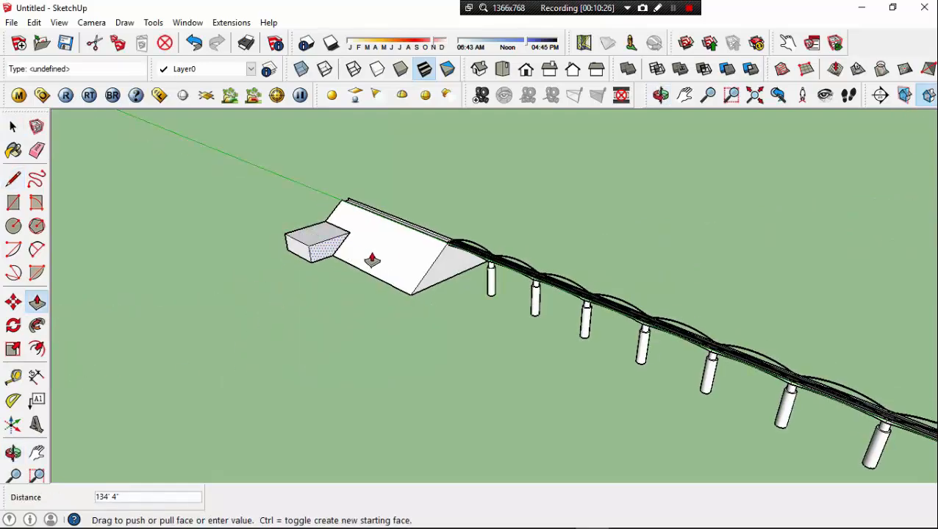
left_click(440, 256)
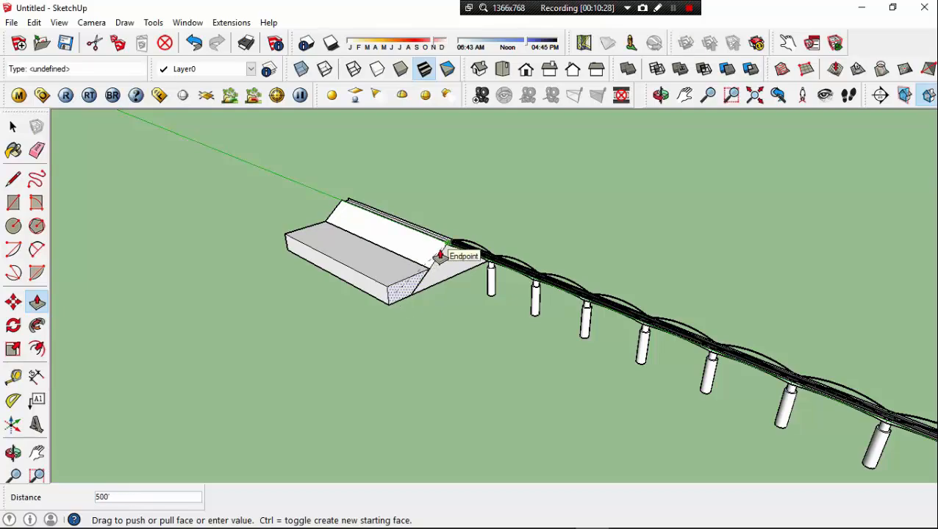
- Extrude the side block's outer face 1000' away from the embankment to form a wide land block
middle_click_drag(412, 264, 355, 284)
key("space")
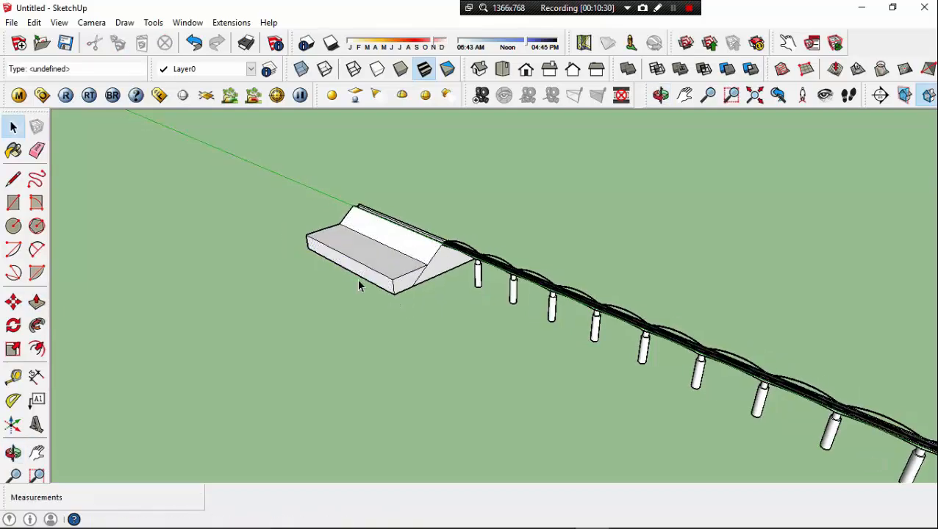
key("p")
left_click(363, 277)
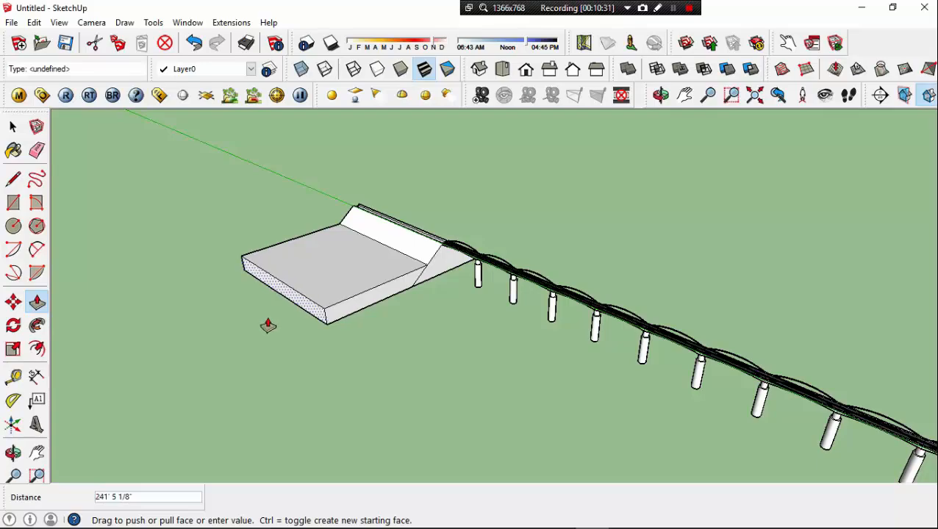
left_click(241, 341)
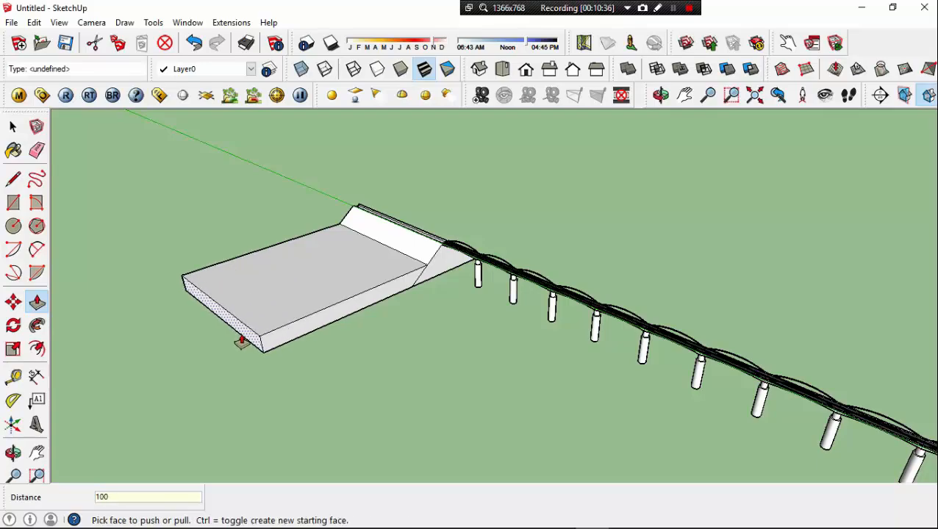
left_click(241, 341)
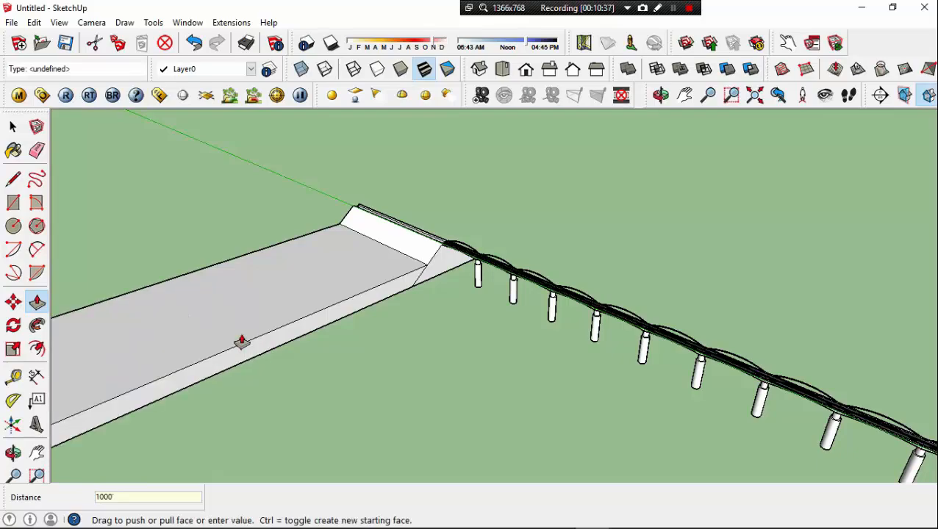
left_click(309, 308)
scroll(363, 286, "down", 3)
middle_click_drag(363, 286, 671, 244)
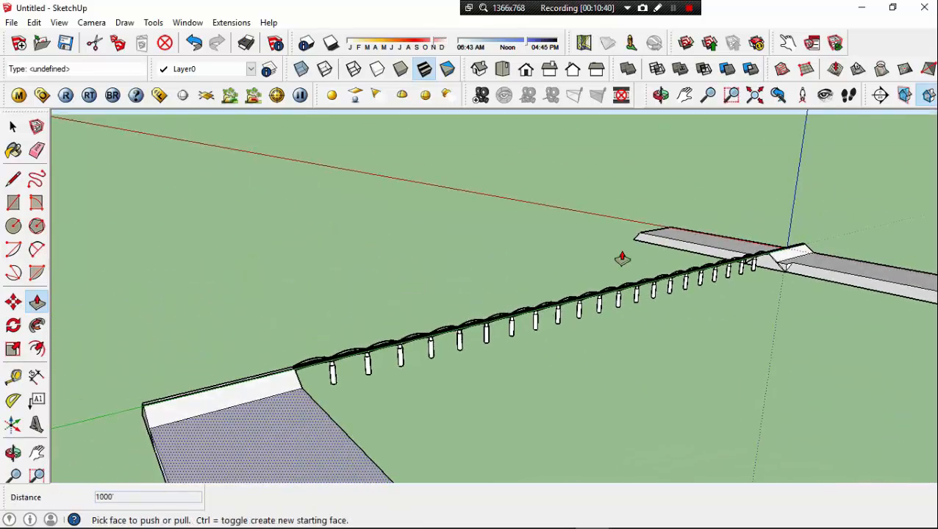
- Draw the opposite side's profile from the sloped edge's midpoint outward along the red axis, 53' 5" down, and back to the bank's lower corner
scroll(622, 259, "down", 3)
scroll(249, 397, "down", 2)
middle_click_drag(253, 392, 502, 388)
scroll(588, 332, "up", 2)
key("space")
key("l")
scroll(502, 388, "up", 3)
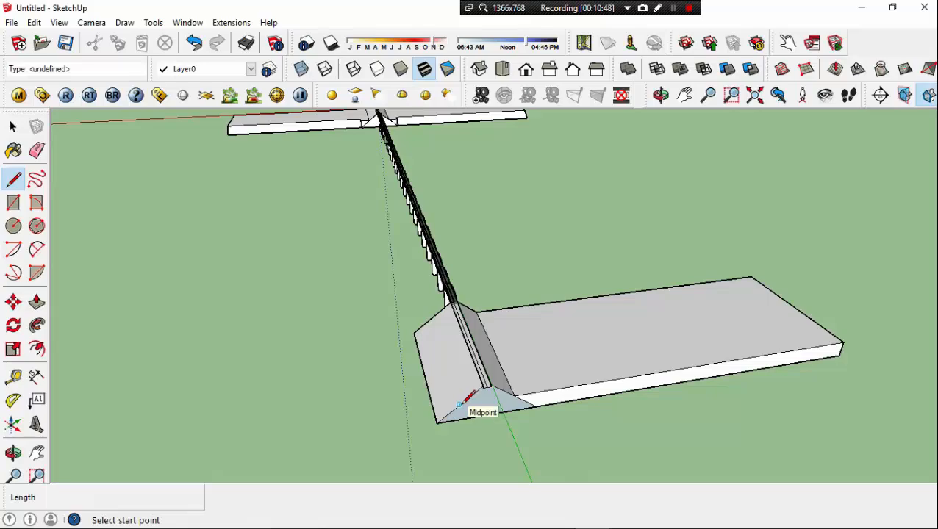
left_click(459, 404)
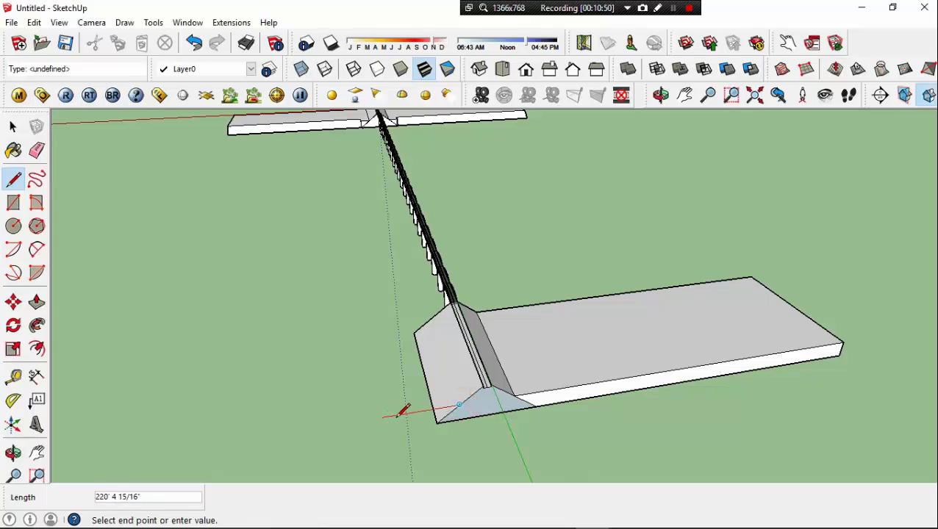
left_click(402, 418)
mouse_move(402, 411)
middle_mouse_down()
mouse_move(417, 339)
mouse_move(415, 350)
middle_mouse_up()
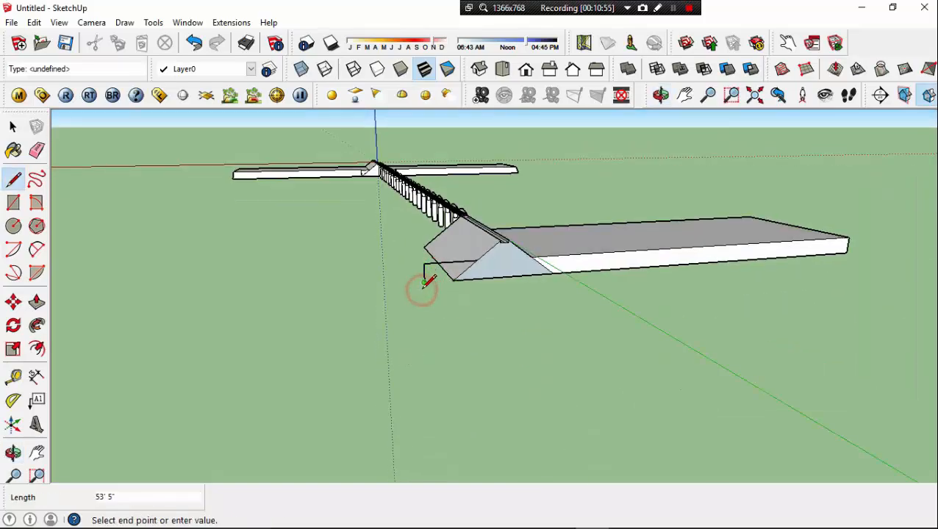
left_click(454, 283)
- Extrude the opposite side's profile 500' along the embankment to its bridge-side end
middle_click_drag(456, 283, 735, 316)
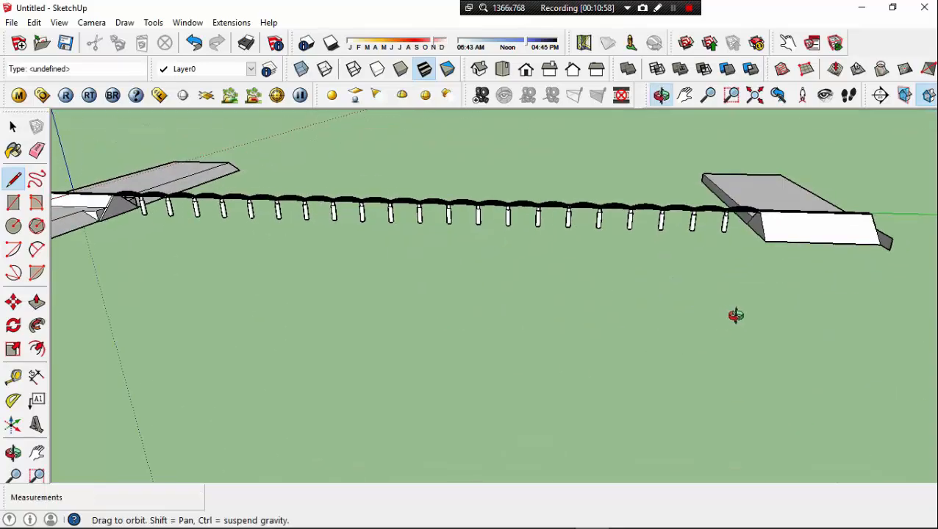
scroll(734, 300, "down", 1)
scroll(733, 298, "up", 1)
scroll(819, 278, "up", 1)
scroll(677, 308, "down", 1)
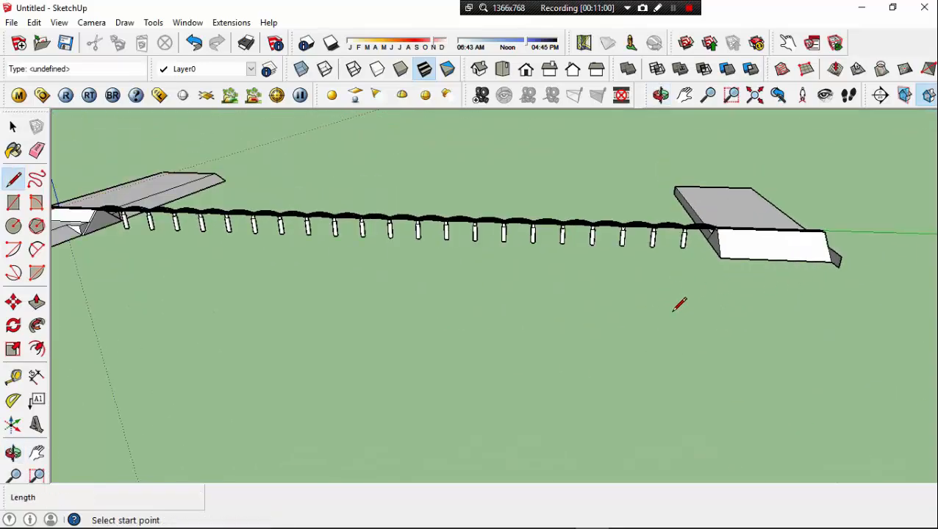
key("space")
key("p")
scroll(832, 265, "up", 3)
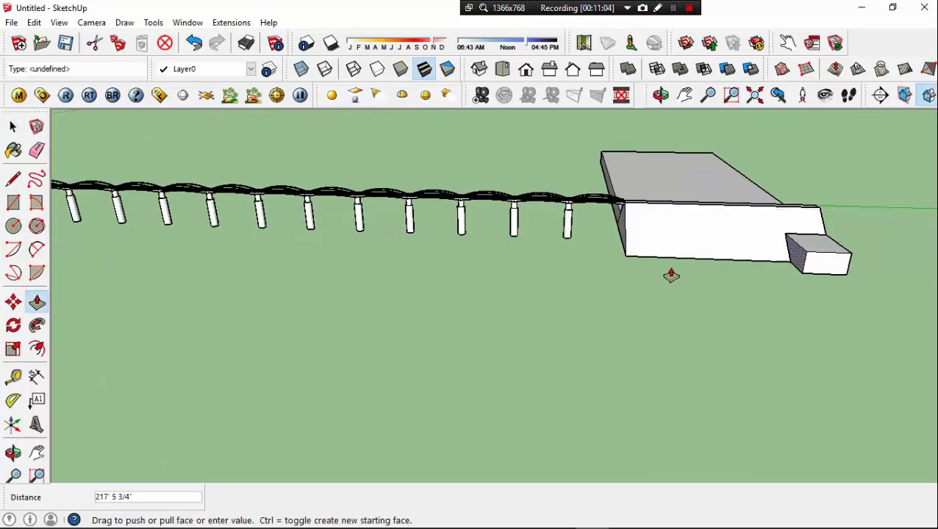
left_click(624, 234)
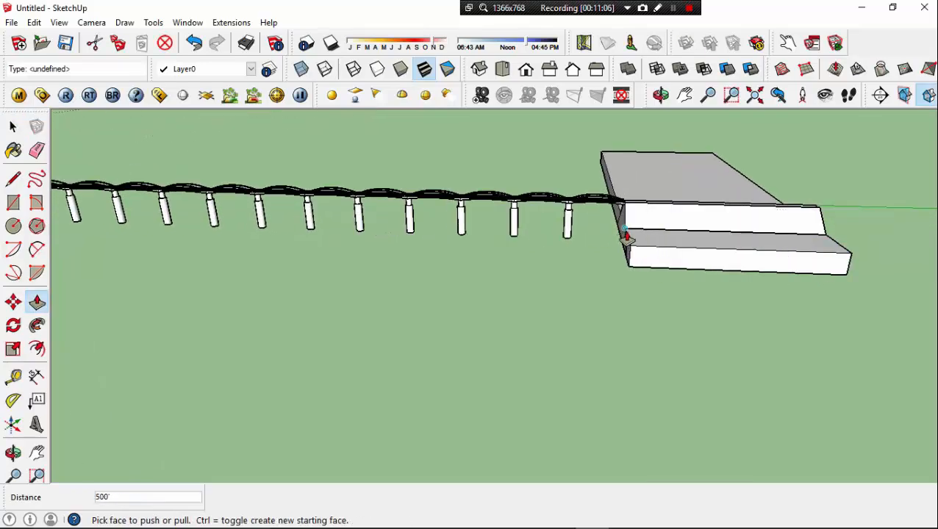
- Extrude the embankment's triangular end face about 14' 4 5/8" toward the bridge as a new section
middle_click_drag(624, 236, 563, 218)
scroll(573, 211, "up", 2)
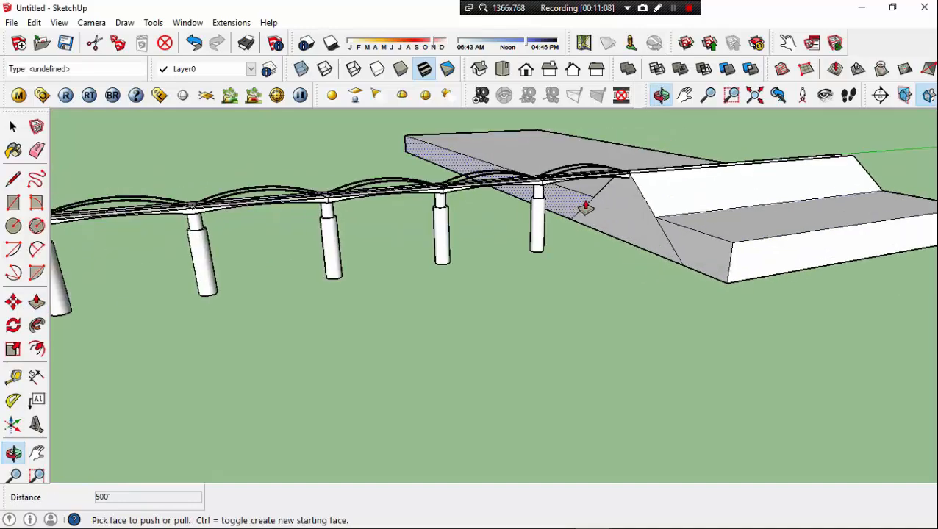
left_click(624, 207)
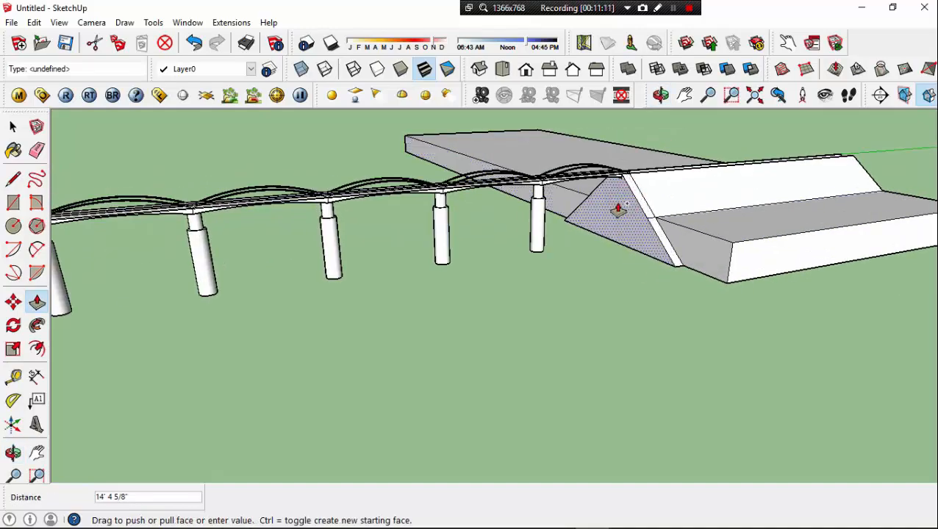
left_click(617, 209)
middle_click_drag(645, 209, 523, 307)
scroll(565, 264, "down", 3)
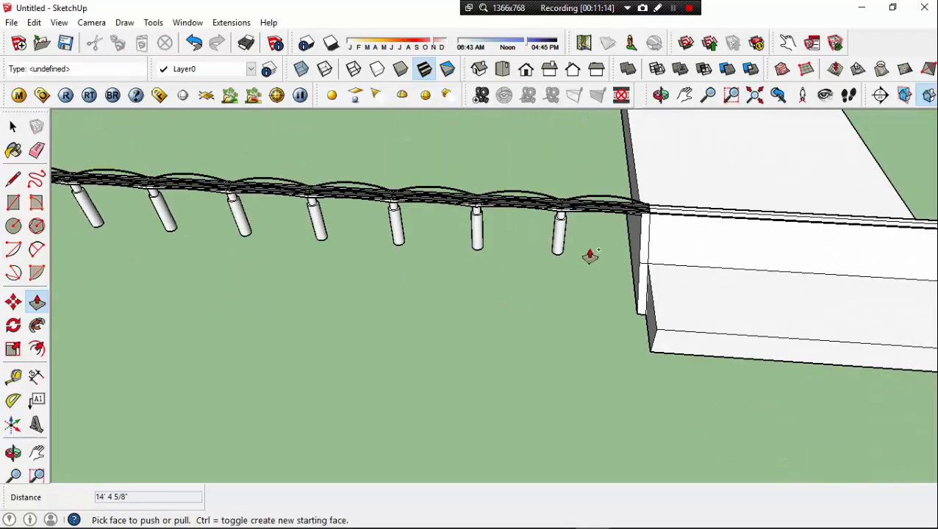
- Extrude the opposite side block's outer face 1000' away from the embankment, keeping the starting face's edges
middle_click_drag(596, 324, 415, 302)
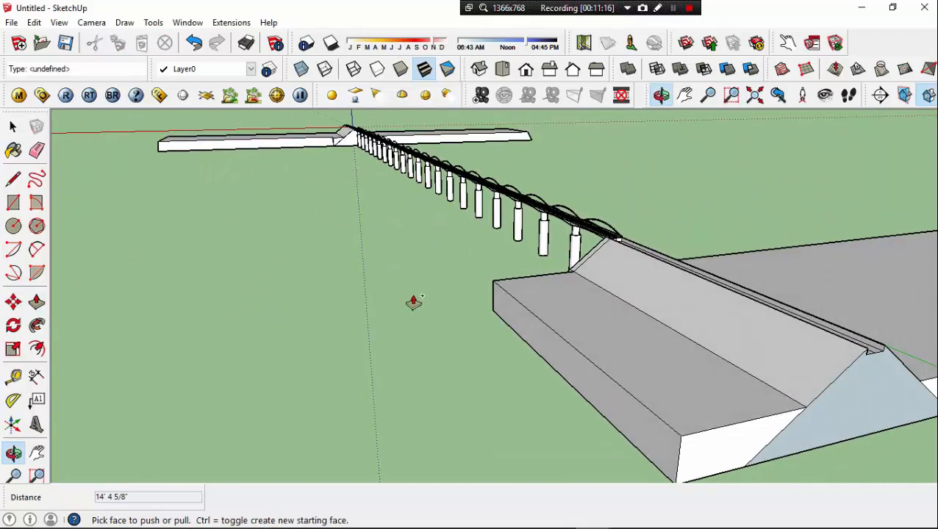
left_click(574, 381)
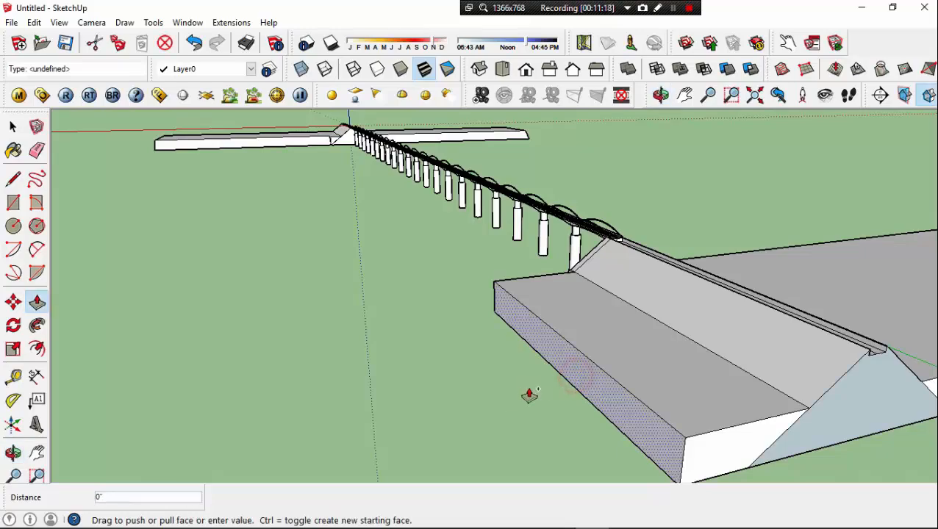
left_click(441, 422)
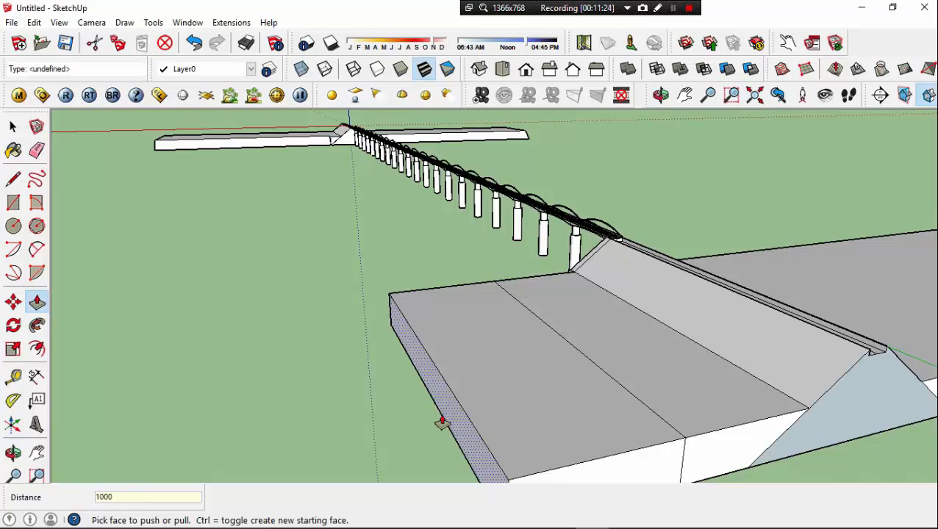
key("Return")
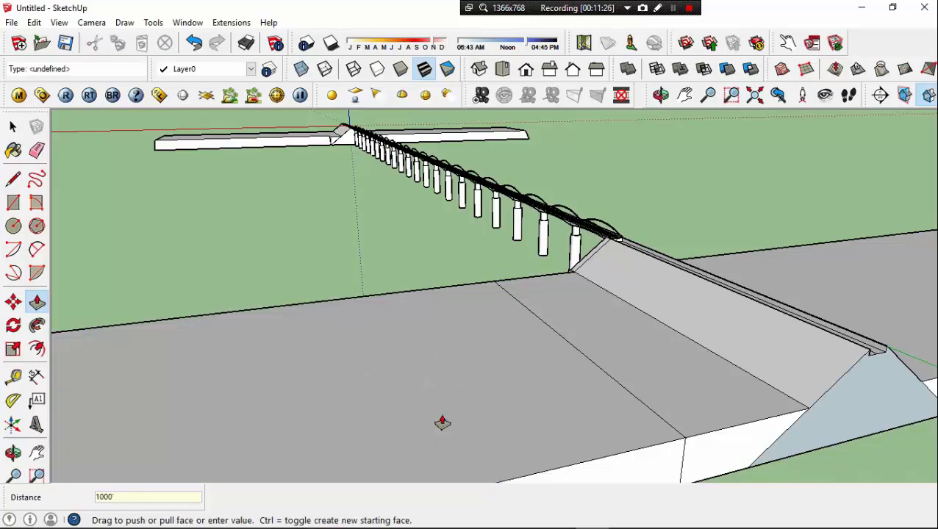
scroll(442, 421, "down", 3)
middle_click_drag(462, 412, 576, 418)
key("space")
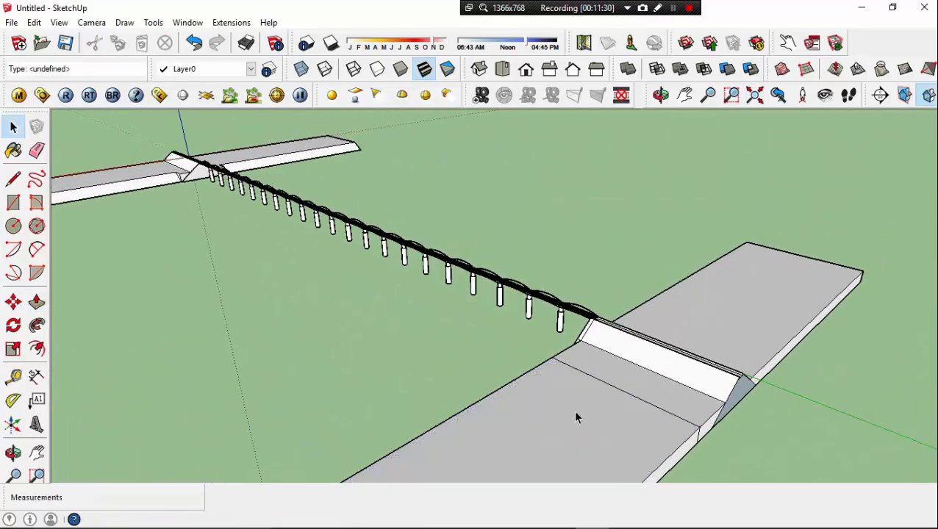
- Erase the seam edges left across the top and end face of the land block beside the embankment
key("e")
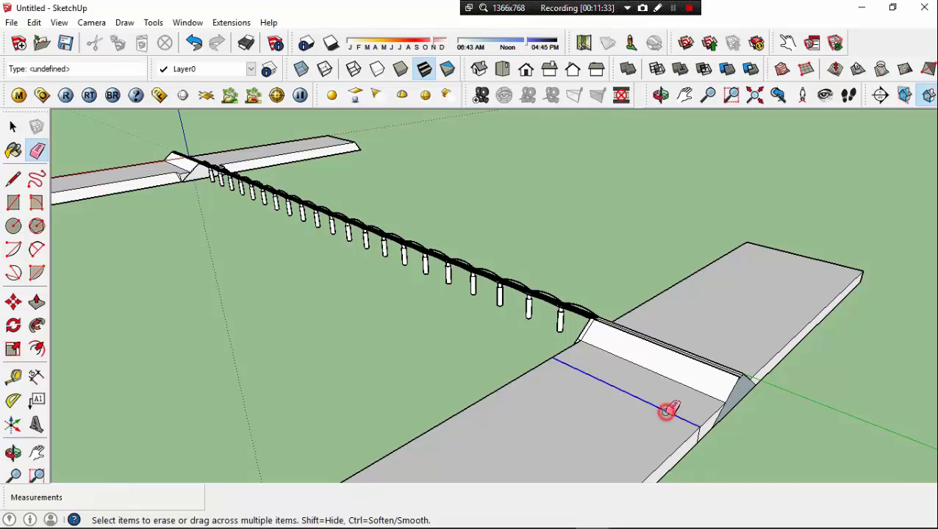
mouse_move(713, 442)
middle_mouse_down()
mouse_move(624, 427)
mouse_move(537, 387)
middle_mouse_up()
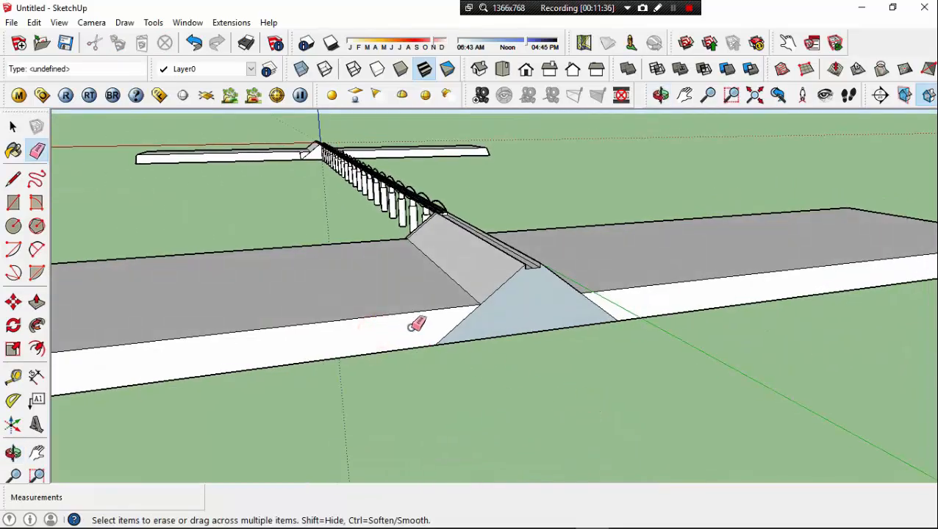
- Fill the recessed channel along the embankment's top by pulling its inner face 24' 1 3/4"
mouse_move(502, 299)
middle_mouse_down()
mouse_move(324, 335)
mouse_move(395, 354)
mouse_move(440, 349)
mouse_move(509, 317)
middle_mouse_up()
scroll(394, 353, "up", 2)
key("space")
scroll(478, 346, "up", 1)
key("p")
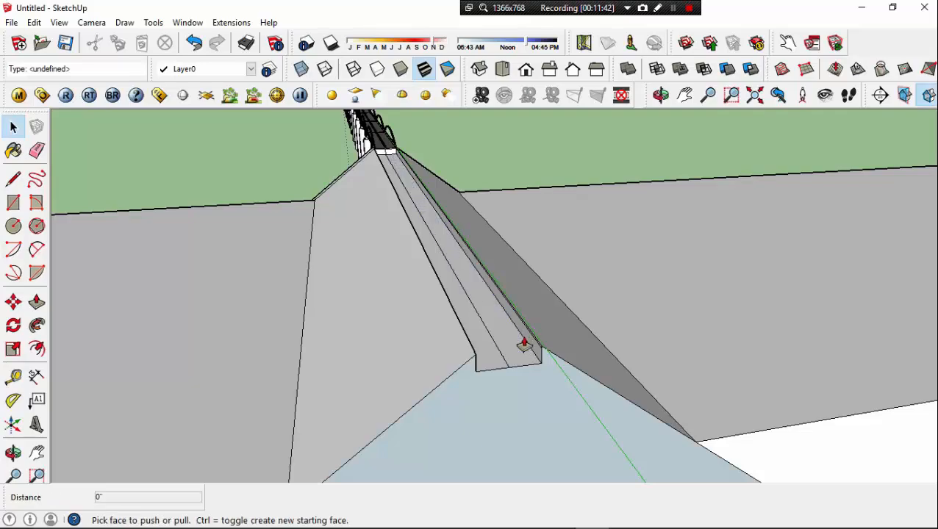
left_click(523, 341)
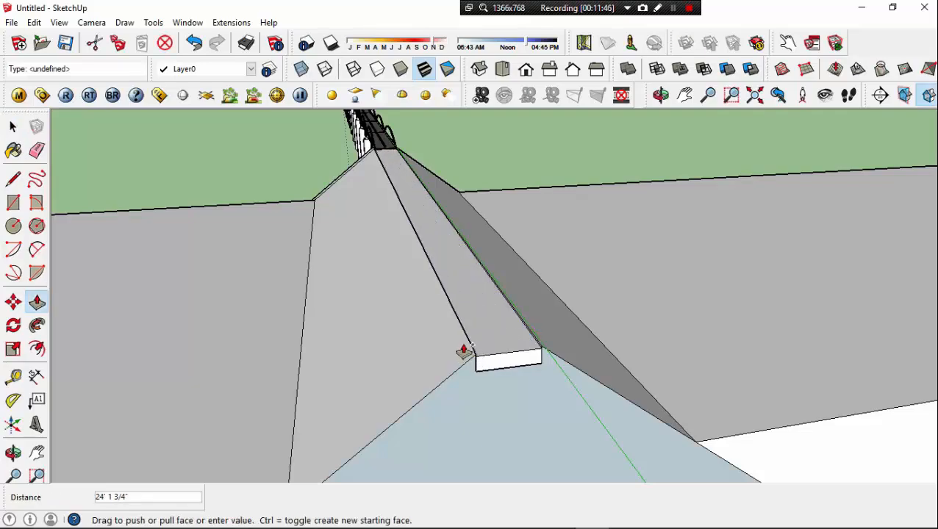
left_click(464, 350)
- Extrude the end face of the bridge's road deck, including the central divider, 500' along the embankment's top
middle_click_drag(486, 353, 440, 197)
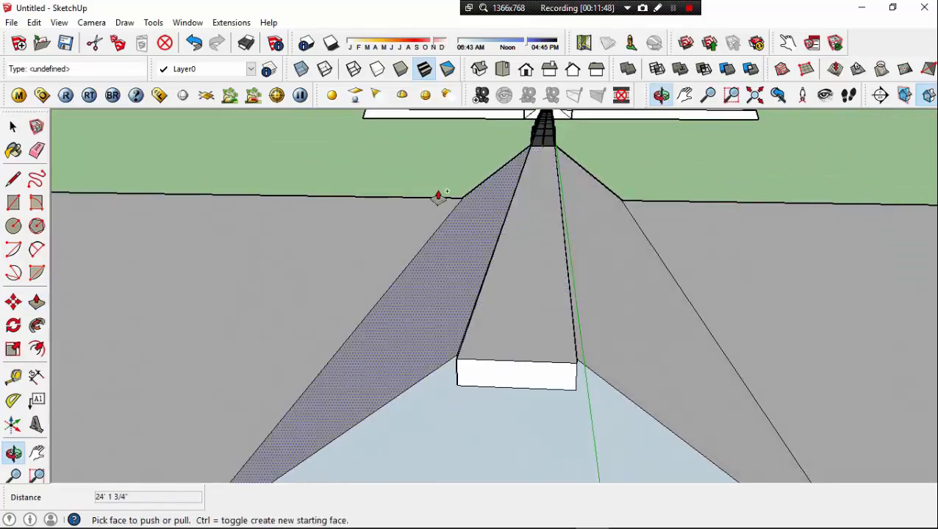
scroll(534, 136, "up", 3)
middle_click_drag(534, 136, 529, 237)
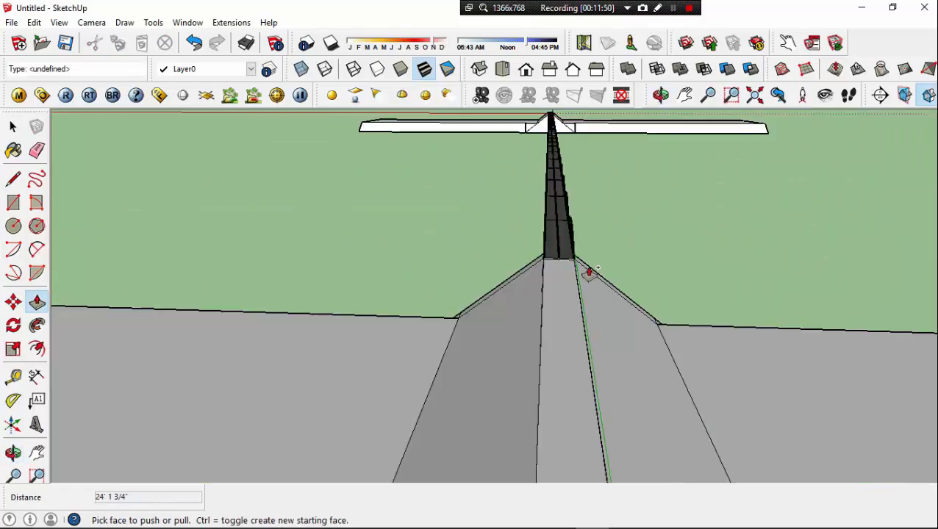
scroll(549, 262, "up", 5)
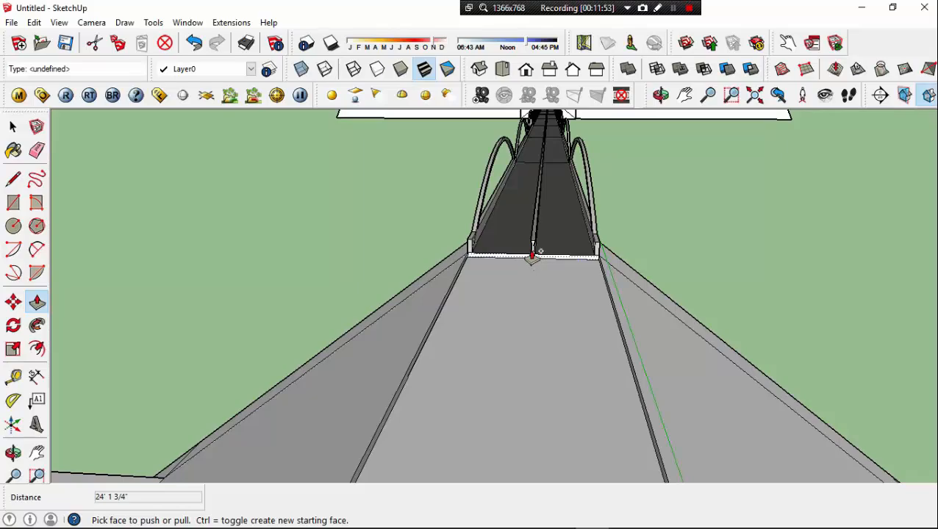
scroll(530, 255, "up", 3)
left_click(529, 263)
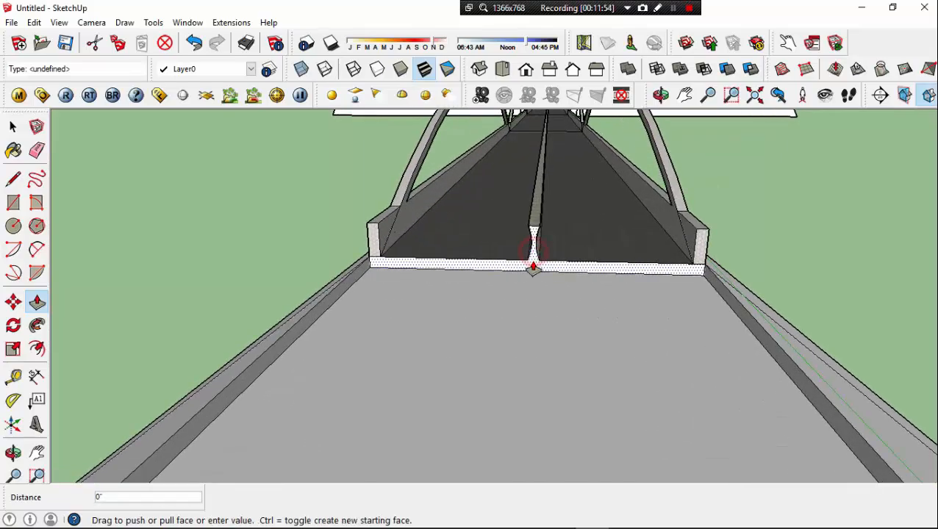
left_click(527, 345)
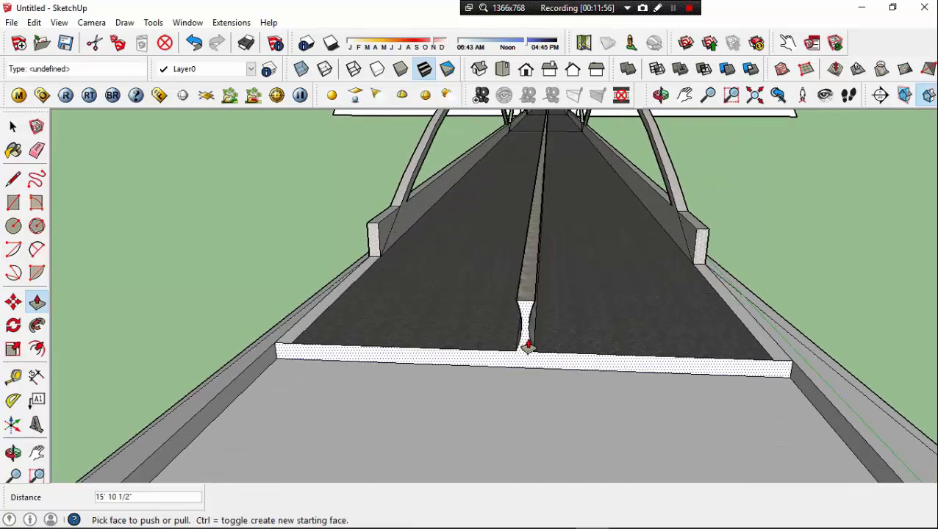
left_click(527, 345)
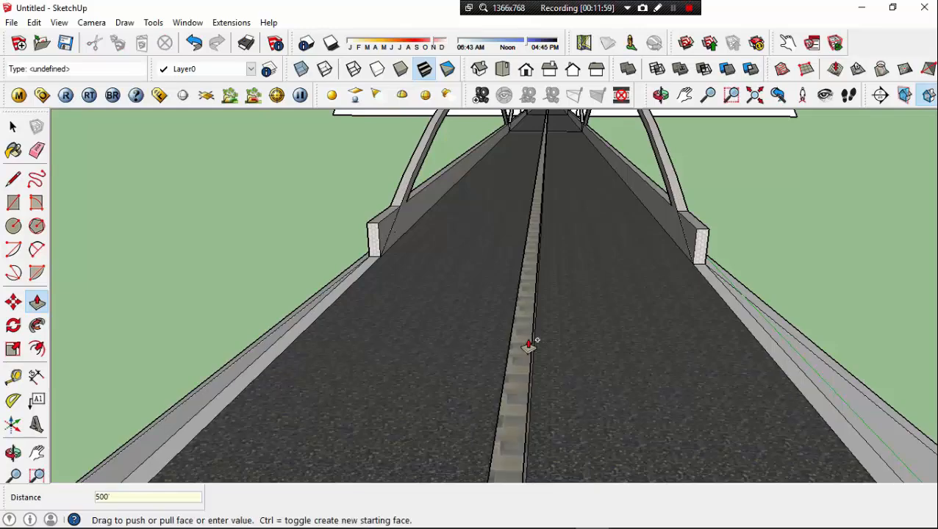
key("Return")
- Examine the whole bridge with the embankments and land blocks at both ends from several angles
scroll(528, 349, "down", 5)
middle_click_drag(523, 345, 713, 308)
scroll(500, 337, "down", 10)
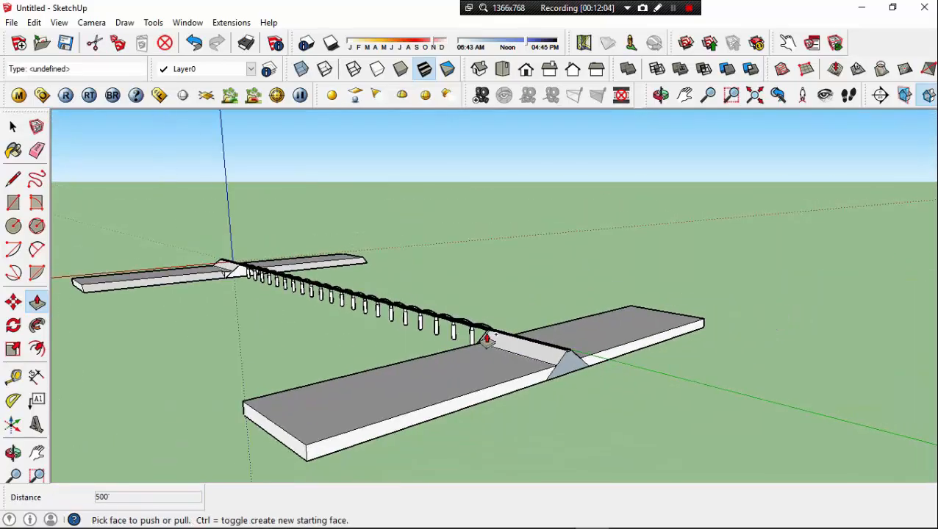
middle_click_drag(486, 335, 602, 323)
scroll(602, 322, "down", 2)
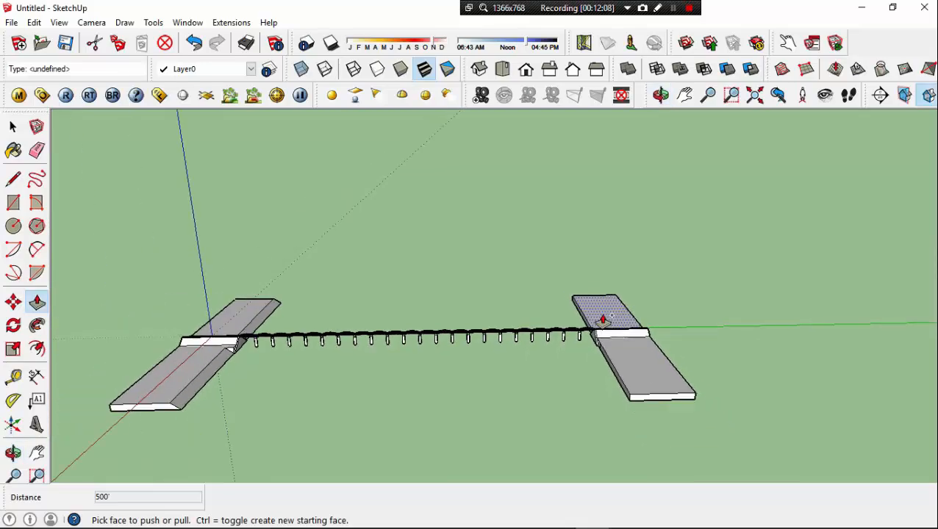
scroll(603, 318, "down", 2)
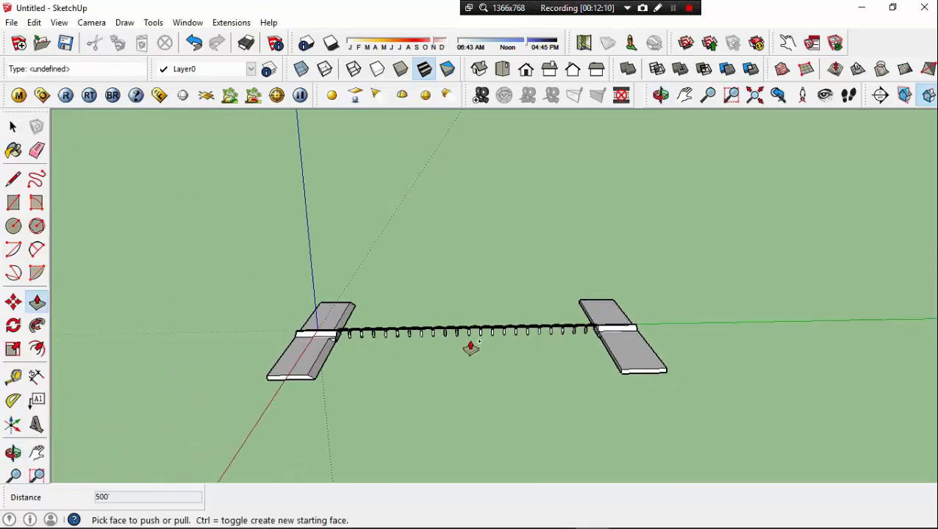
scroll(467, 346, "up", 3)
scroll(477, 320, "down", 2)
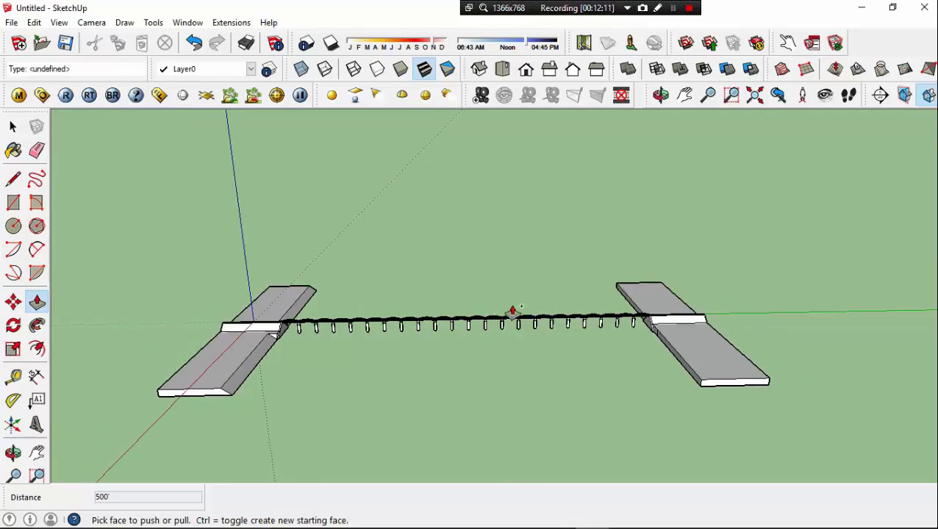
middle_click_drag(380, 323, 324, 453)
scroll(338, 373, "down", 5)
middle_click_drag(663, 272, 433, 292)
- On the land block's outer end face, mark 75' along the top edge from the bridge-side corner and draw a diagonal to the lower corner
scroll(675, 348, "up", 3)
middle_click_drag(664, 352, 561, 351)
scroll(561, 351, "up", 2)
scroll(602, 331, "up", 3)
scroll(603, 331, "up", 2)
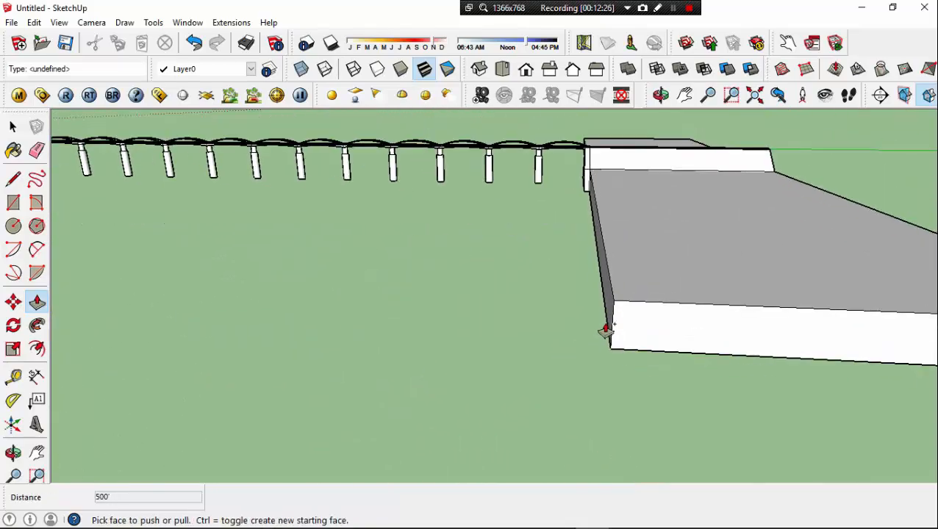
key("space")
key("l")
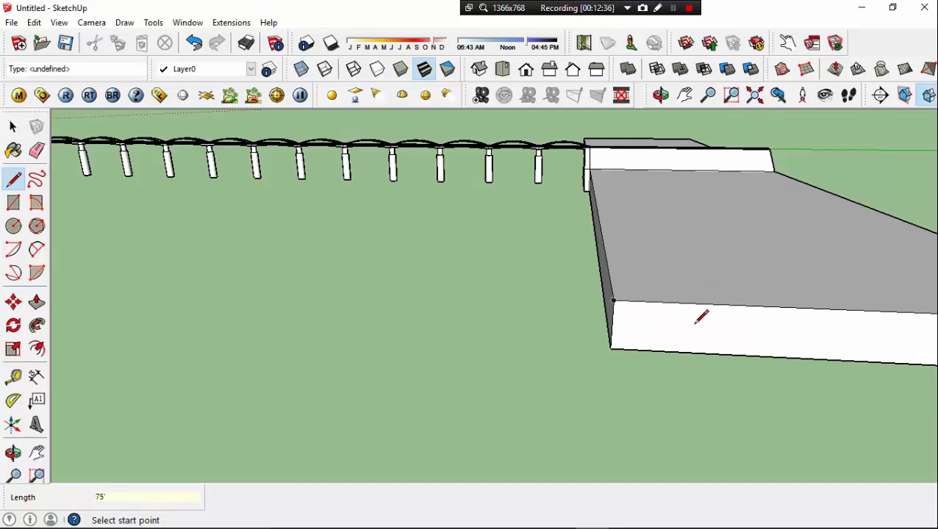
left_click(610, 348)
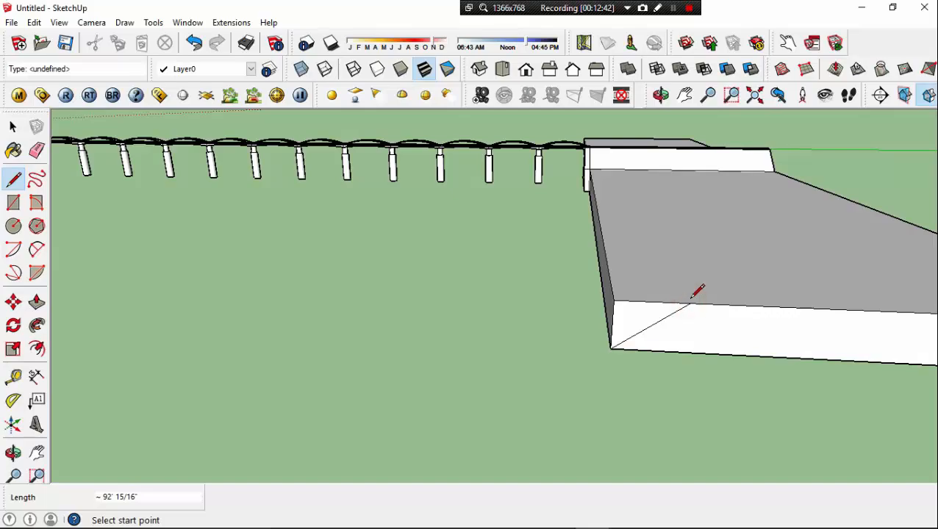
- Push the triangular corner face back along the land block to the embankment, sloping the block's bridge-side bank
middle_click_drag(692, 297, 665, 310)
key("space")
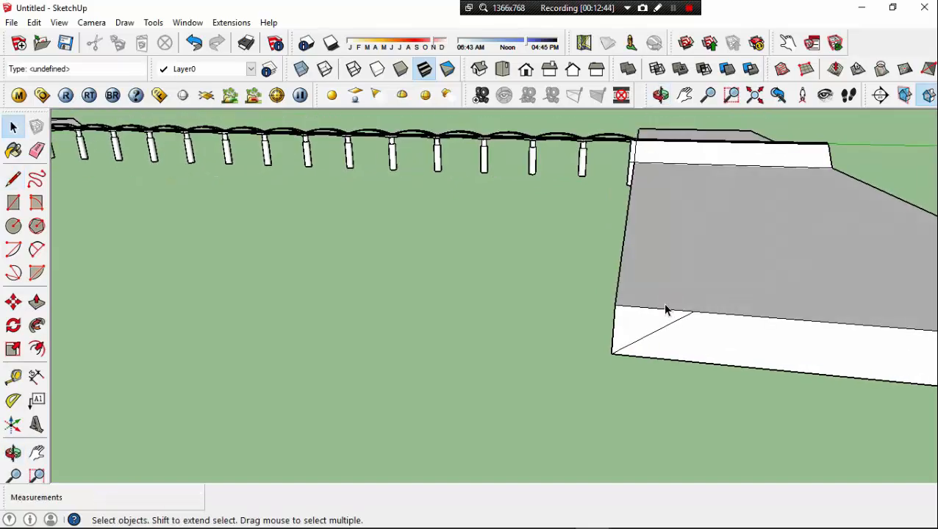
key("p")
left_click_drag(653, 321, 641, 168)
- On the opposite block's outer end face, draw a 75' line along the top edge from the bridge-side corner and a diagonal to the lower corner
middle_click_drag(641, 168, 468, 181)
scroll(210, 255, "down", 5)
scroll(198, 257, "up", 5)
scroll(271, 223, "up", 3)
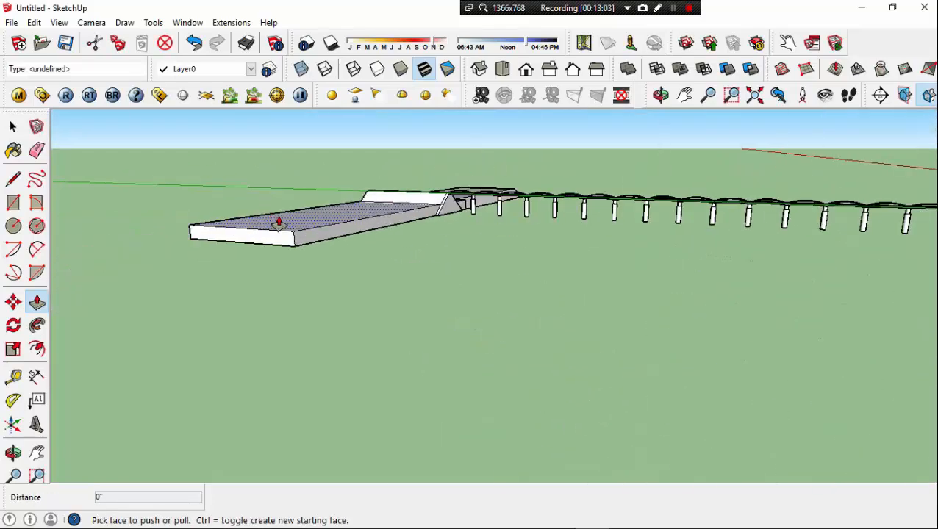
middle_click_drag(278, 219, 369, 242)
key("space")
key("l")
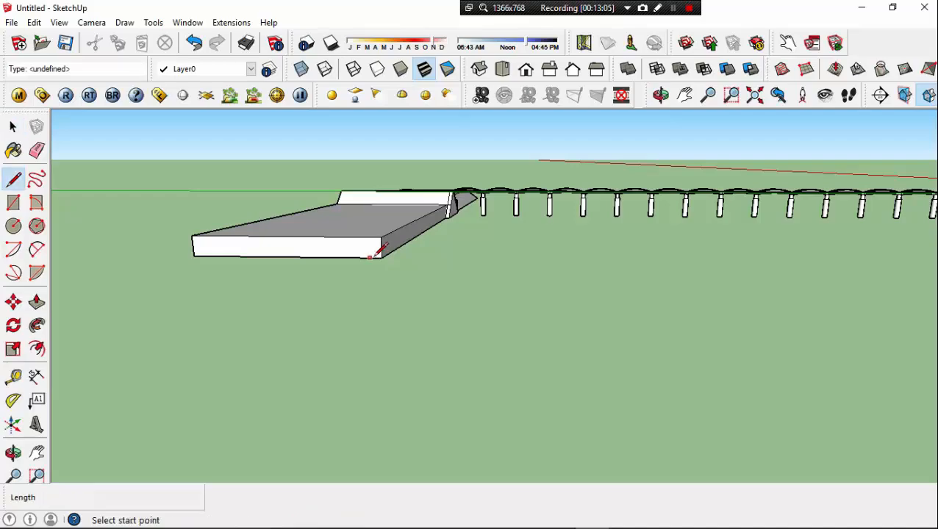
left_click(380, 237)
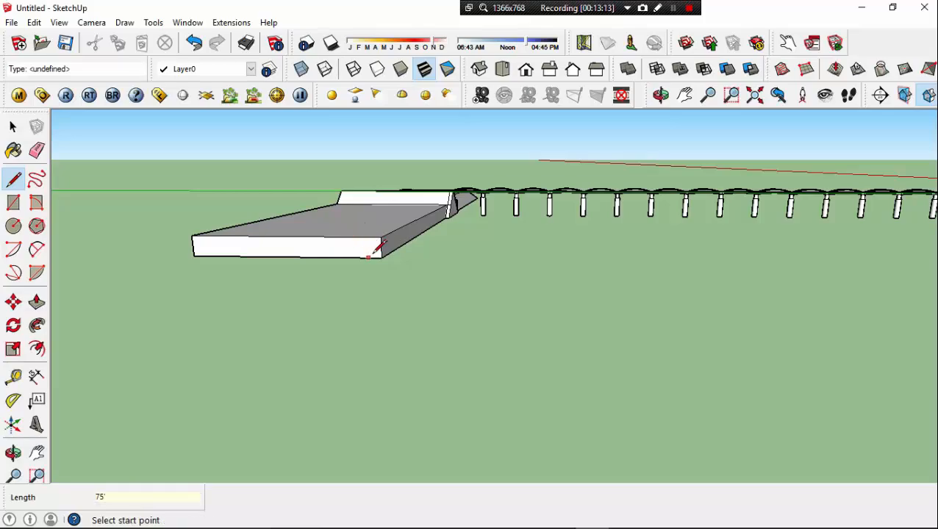
left_click(352, 237)
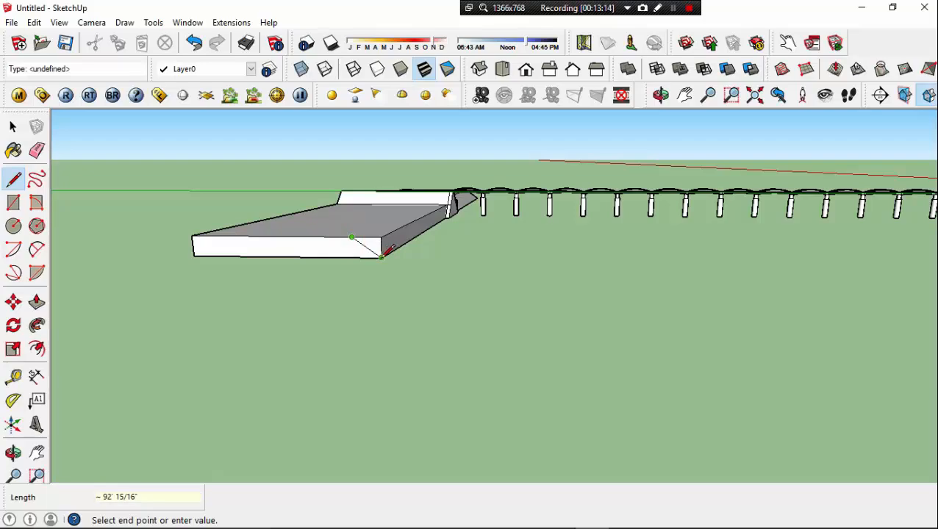
- Push the opposite block's triangular corner face back about 1071' 9 1/8" to the embankment to slope its bridge-side bank
scroll(381, 257, "up", 3)
middle_click_drag(377, 264, 391, 286)
key("space")
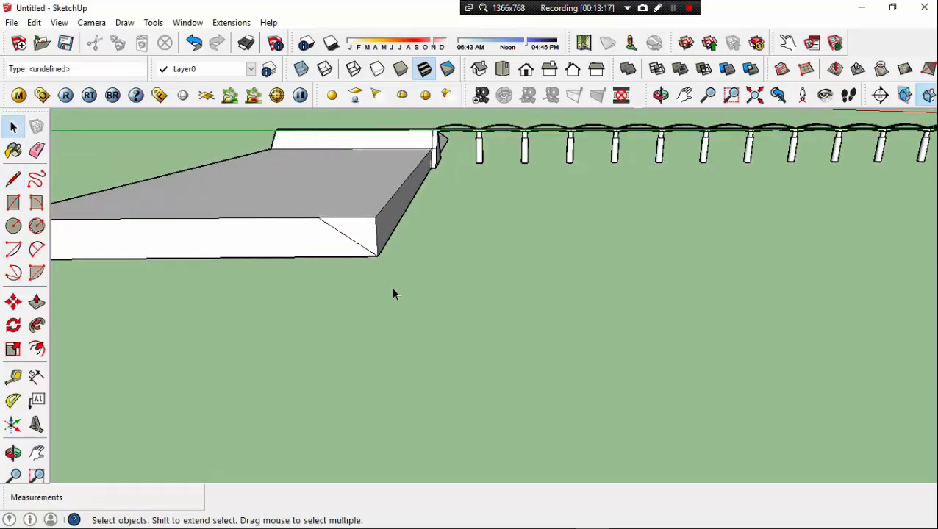
key("p")
left_click(362, 239)
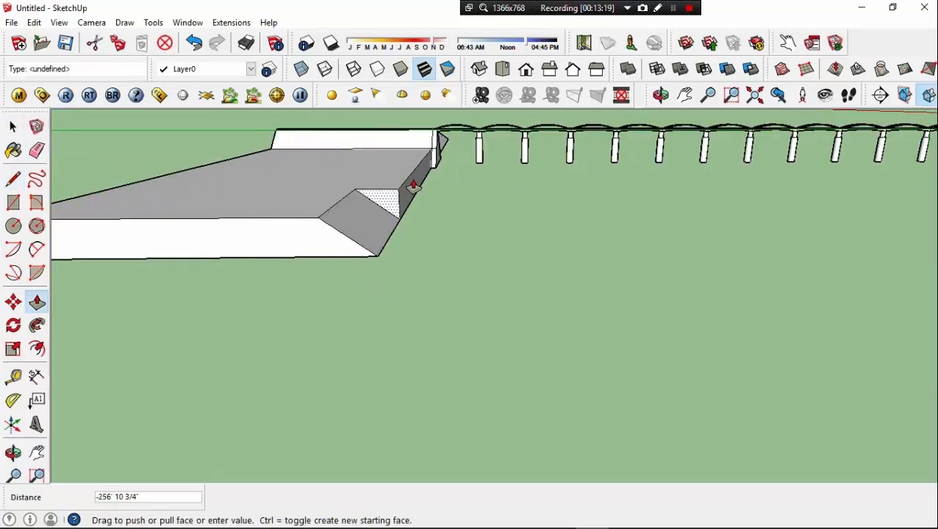
left_click(434, 156)
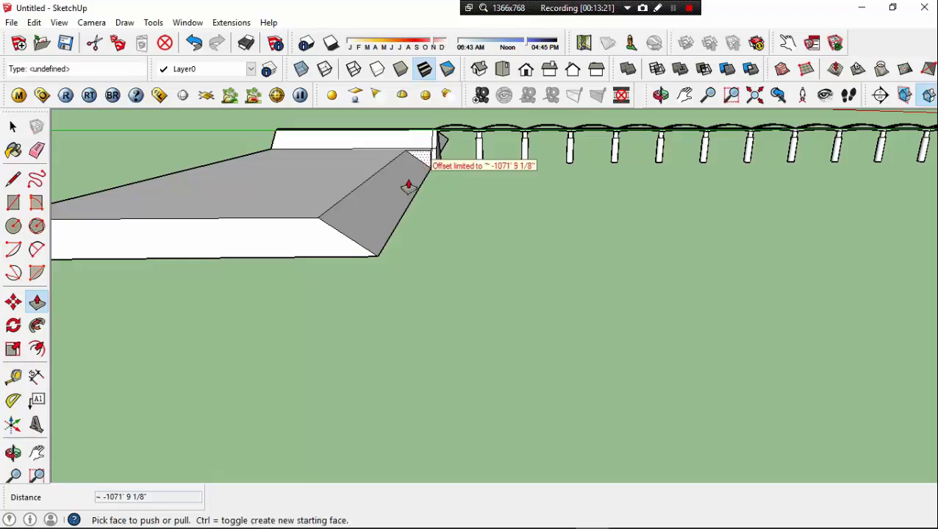
- Examine the sloped banks and land blocks at both ends of the bridge from several angles
scroll(382, 206, "down", 3)
middle_click_drag(363, 225, 382, 169)
scroll(381, 169, "down", 5)
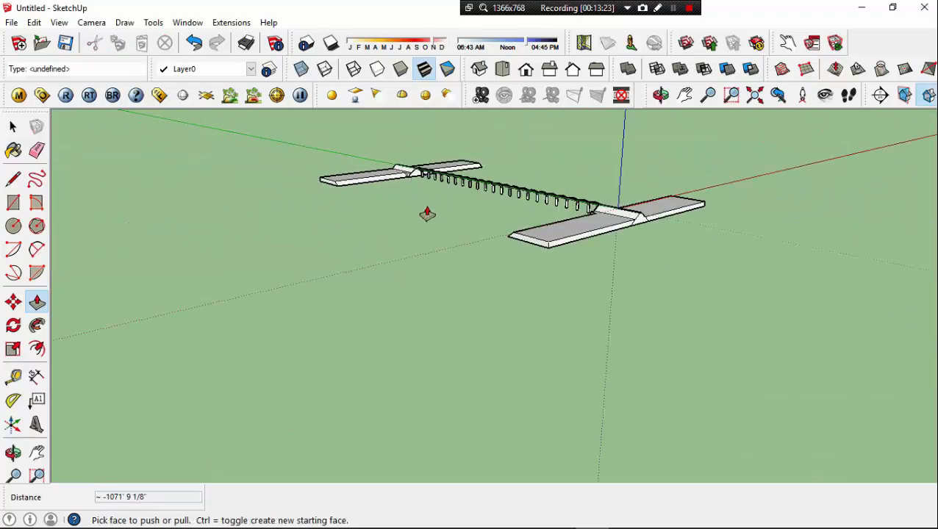
middle_click_drag(535, 230, 427, 230)
scroll(431, 199, "up", 6)
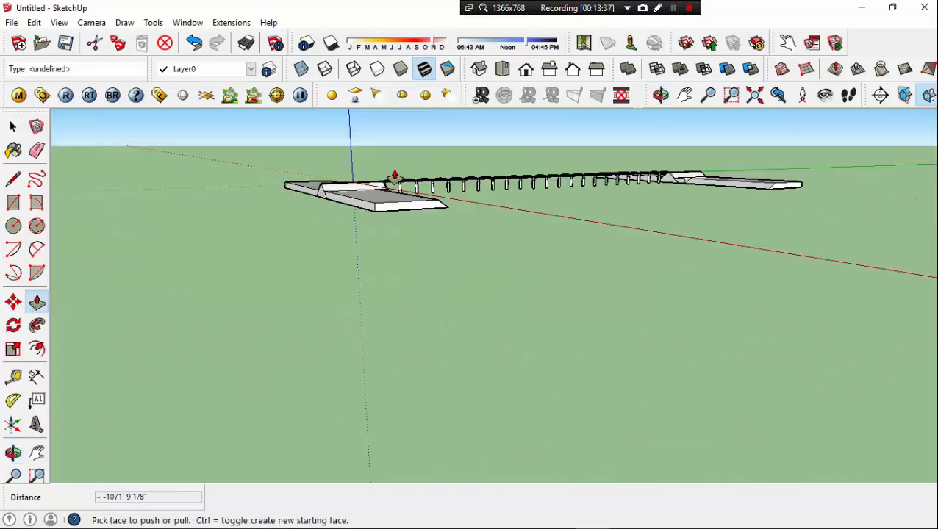
scroll(396, 174, "up", 6)
middle_click_drag(397, 173, 544, 239)
scroll(517, 309, "up", 3)
middle_click_drag(509, 308, 632, 294)
middle_click_drag(557, 310, 575, 236)
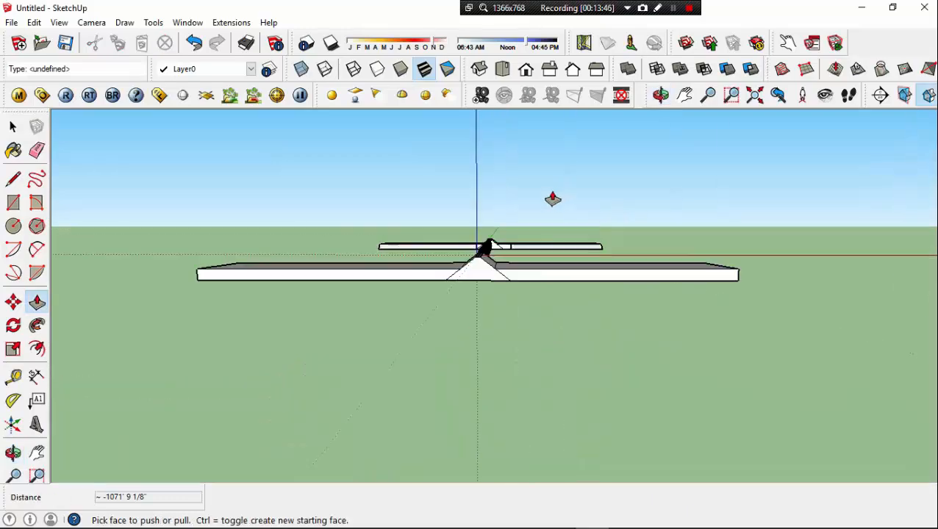